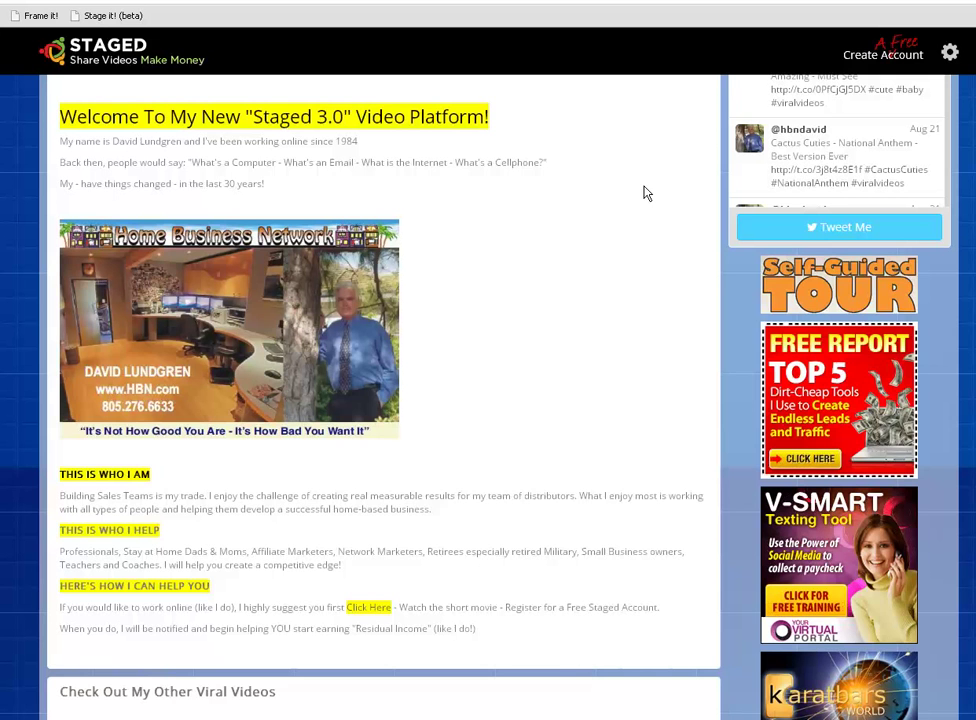
Step: Scroll up and play the Cute Dancing Baby video
{"action": "scroll", "coordinate": [647, 193], "scroll_direction": "up", "scroll_amount": 5}
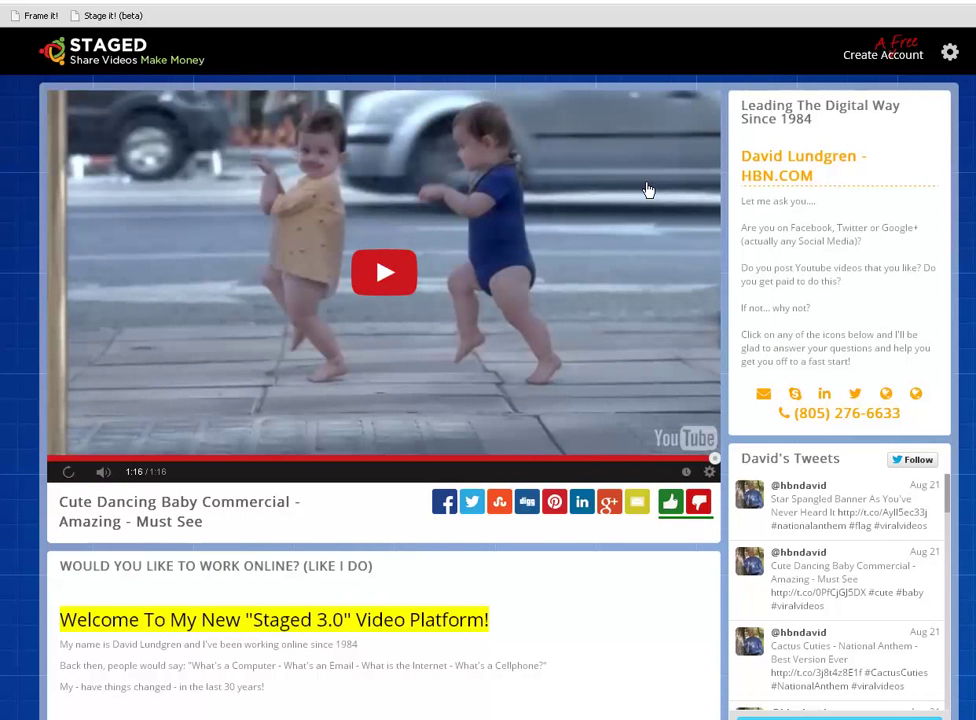
{"action": "left_click", "coordinate": [390, 276]}
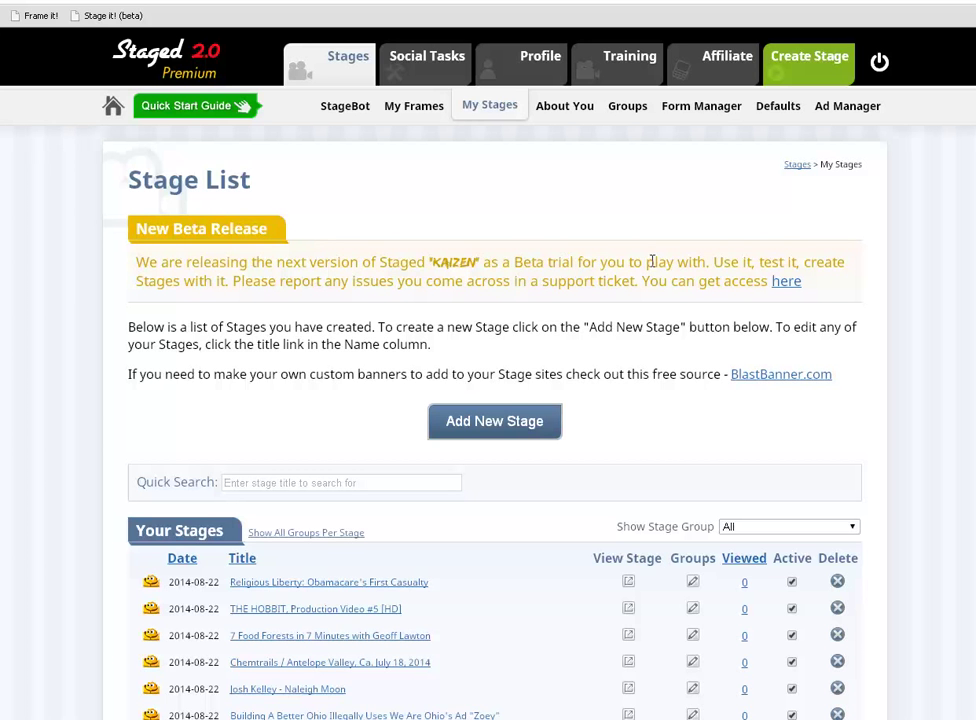
Step: Open the Kaizen beta stage list, scroll through its stages, then reopen it from the 'here' link
{"action": "left_click", "coordinate": [786, 283]}
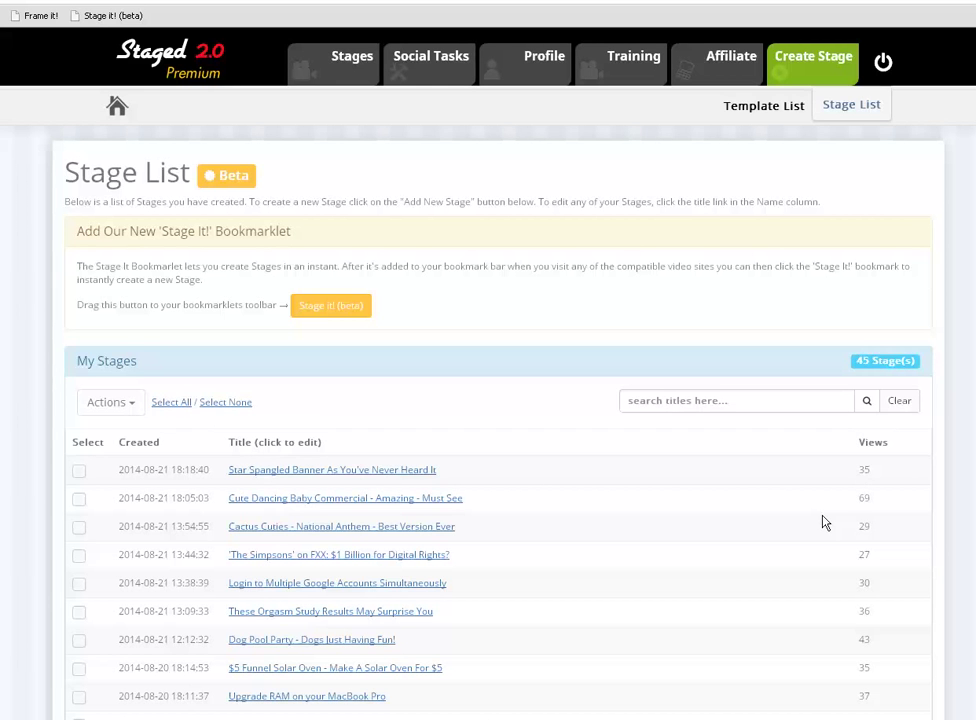
{"action": "scroll", "coordinate": [824, 523], "scroll_direction": "down", "scroll_amount": 1}
{"action": "scroll", "coordinate": [824, 523], "scroll_direction": "down", "scroll_amount": 1}
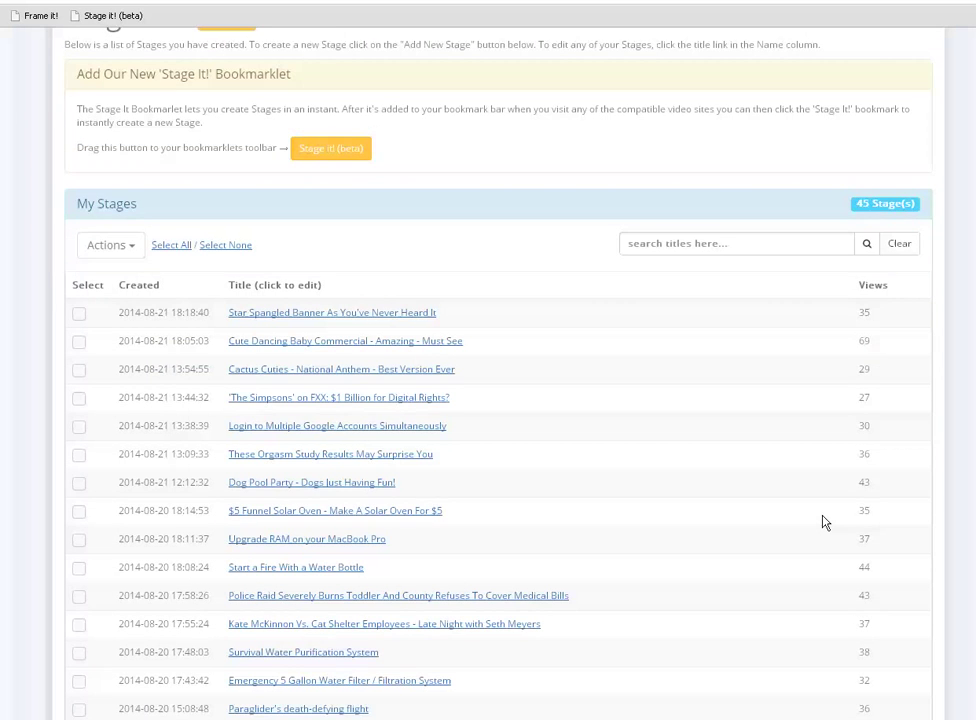
{"action": "scroll", "coordinate": [820, 525], "scroll_direction": "down", "scroll_amount": 1}
{"action": "scroll", "coordinate": [815, 527], "scroll_direction": "down", "scroll_amount": 1}
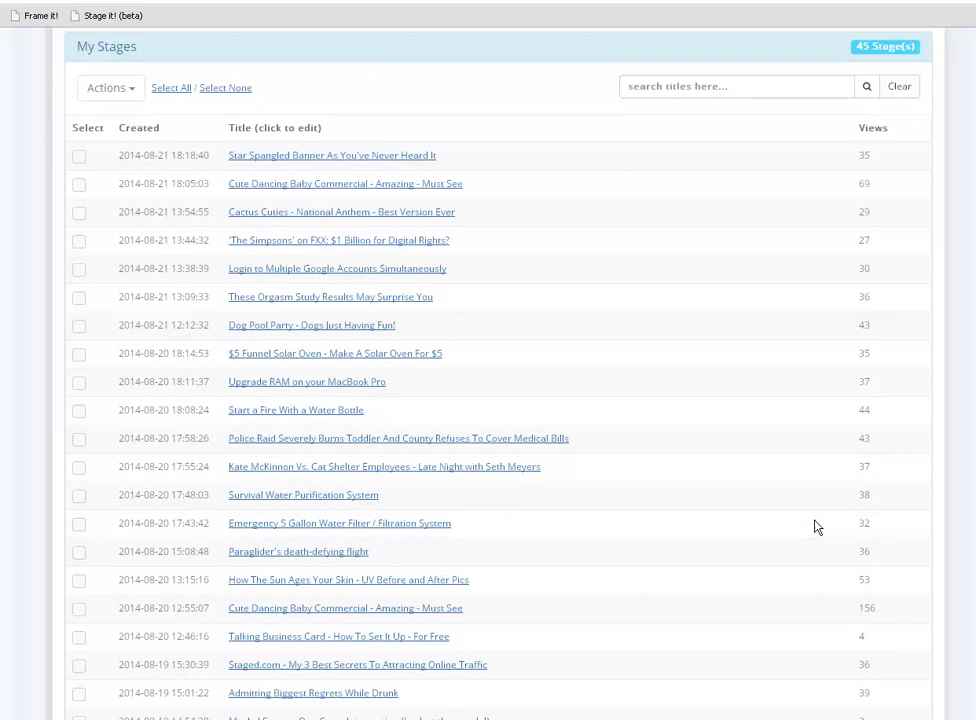
{"action": "scroll", "coordinate": [815, 527], "scroll_direction": "down", "scroll_amount": 2}
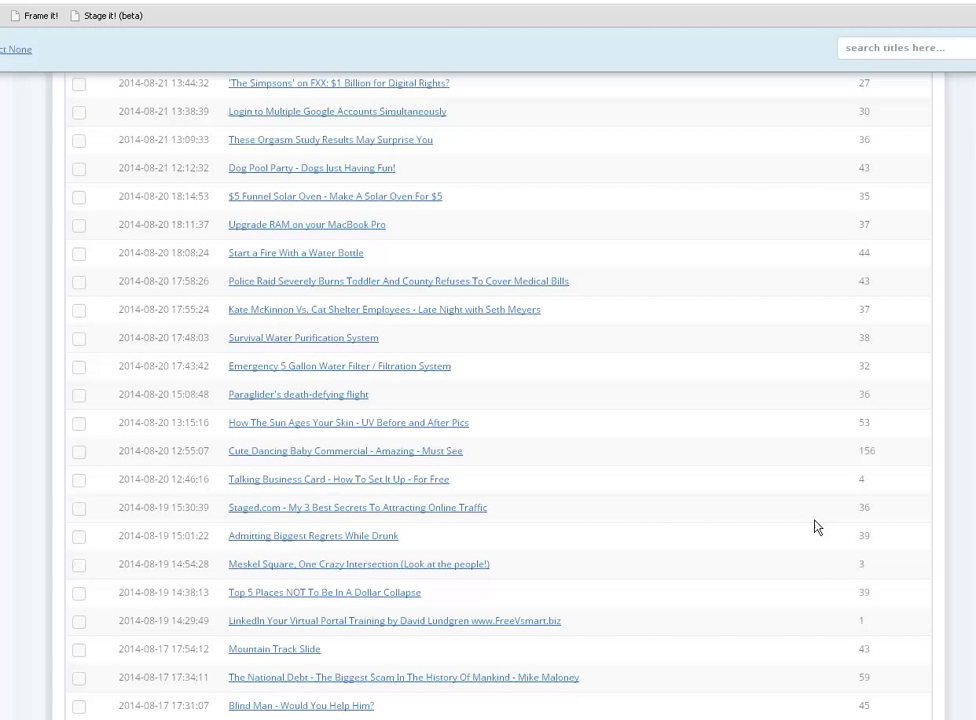
{"action": "scroll", "coordinate": [815, 527], "scroll_direction": "down", "scroll_amount": 2}
{"action": "scroll", "coordinate": [815, 527], "scroll_direction": "down", "scroll_amount": 3}
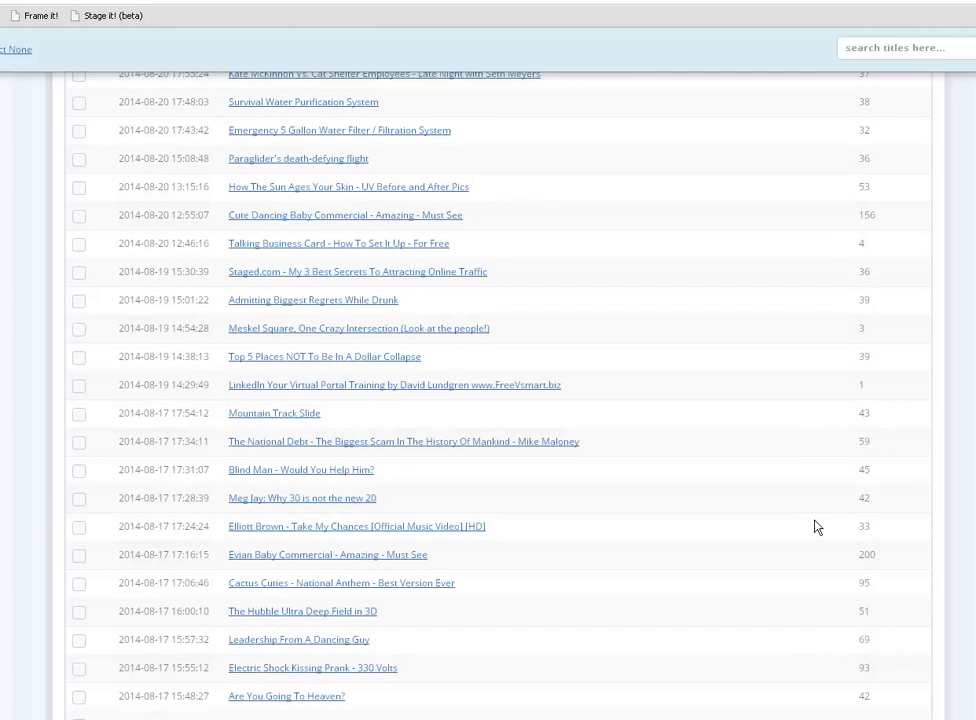
{"action": "scroll", "coordinate": [815, 527], "scroll_direction": "up", "scroll_amount": 6}
{"action": "scroll", "coordinate": [815, 527], "scroll_direction": "up", "scroll_amount": 3}
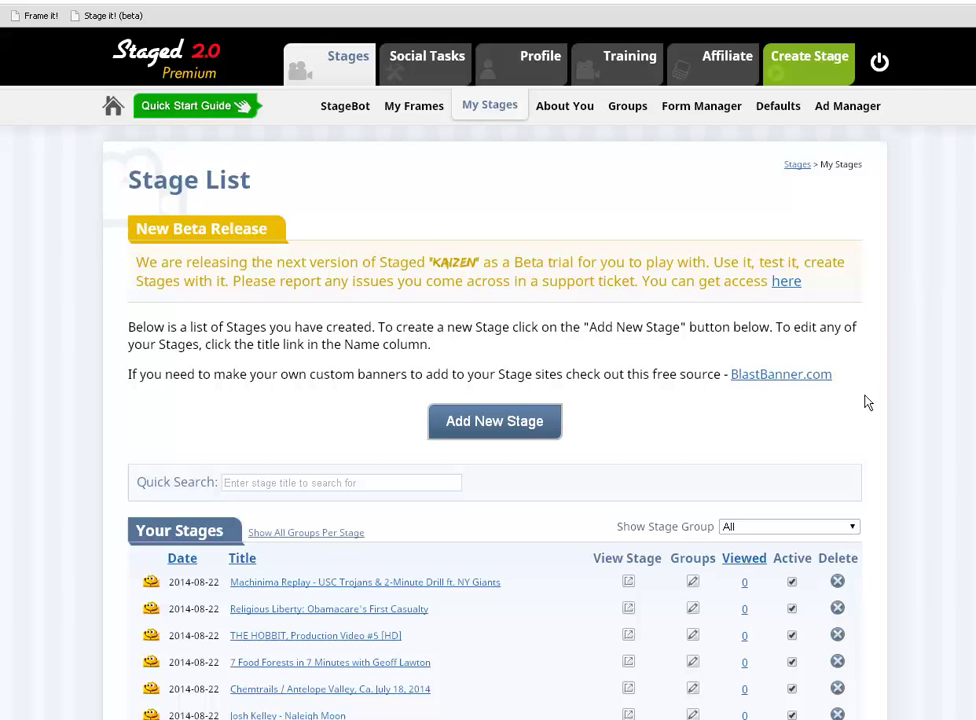
{"action": "left_click", "coordinate": [793, 284]}
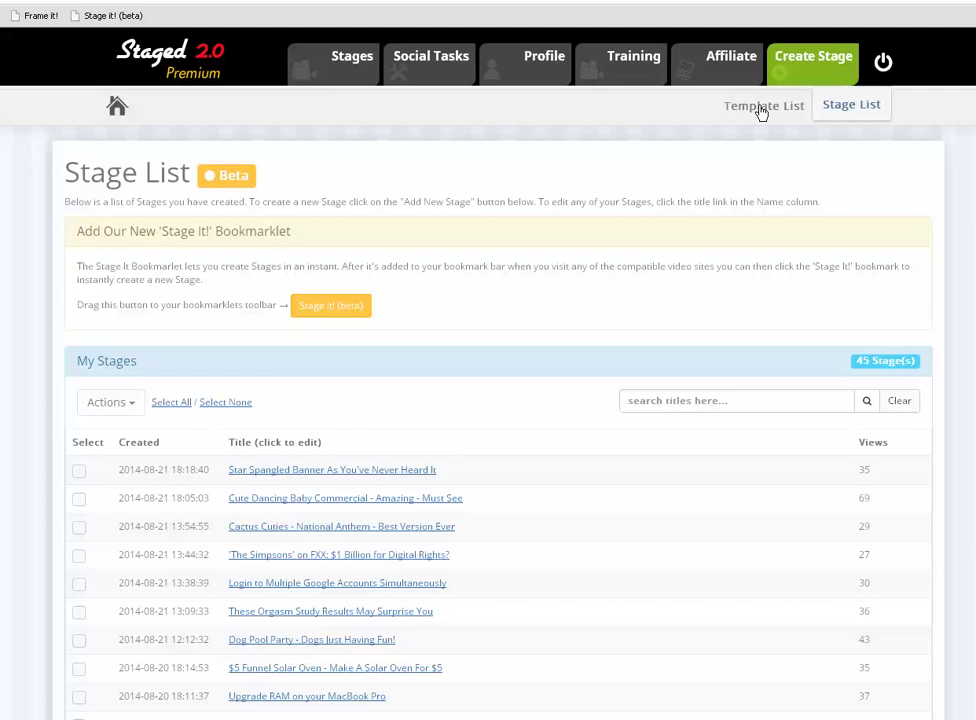
Step: Show the Template List, select HBN Master, view its Actions menu and highlight its share code
{"action": "left_click", "coordinate": [760, 110]}
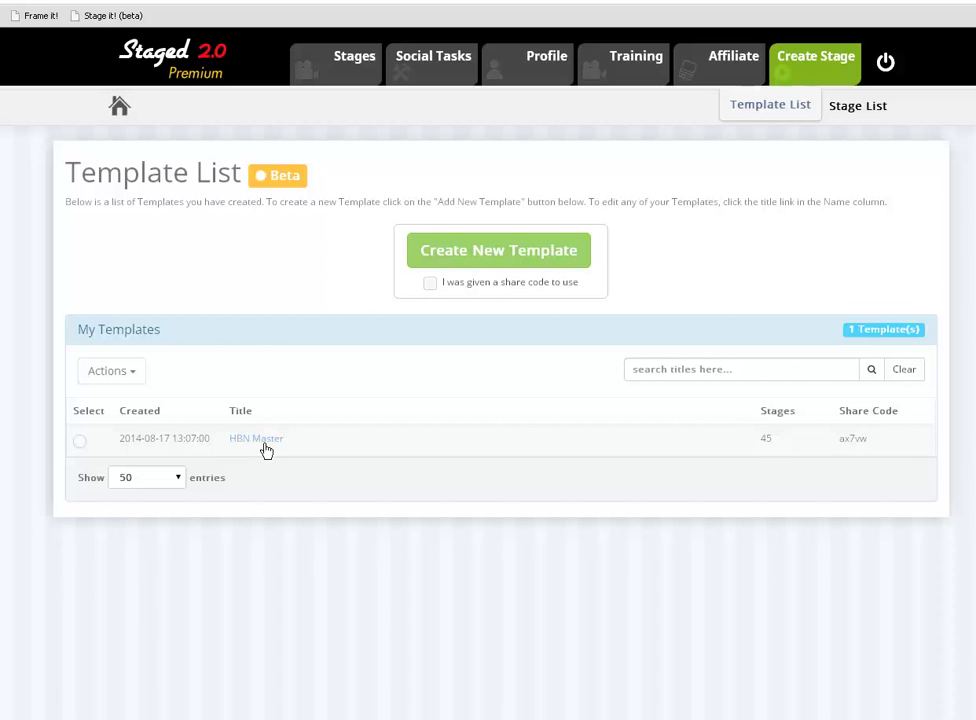
{"action": "left_click", "coordinate": [80, 442]}
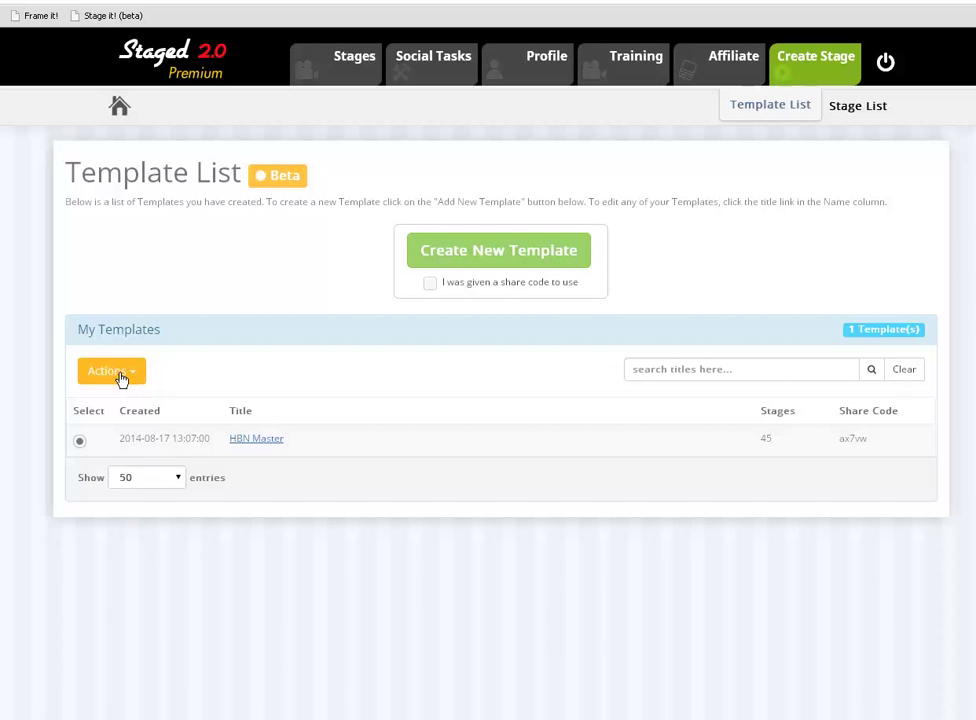
{"action": "left_click", "coordinate": [120, 377]}
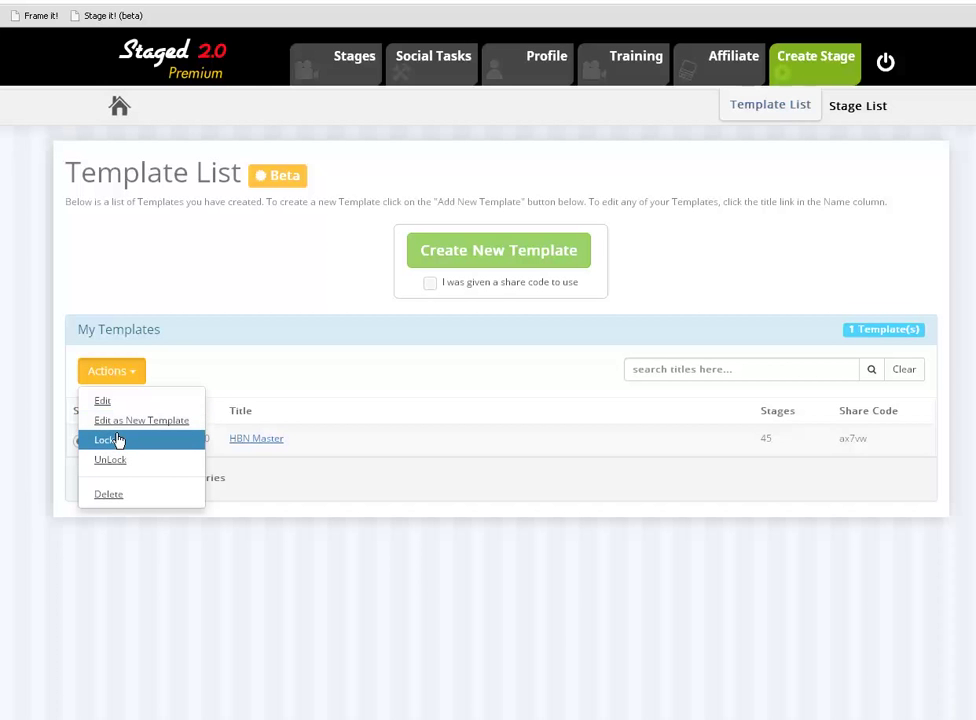
{"action": "left_click", "coordinate": [380, 402]}
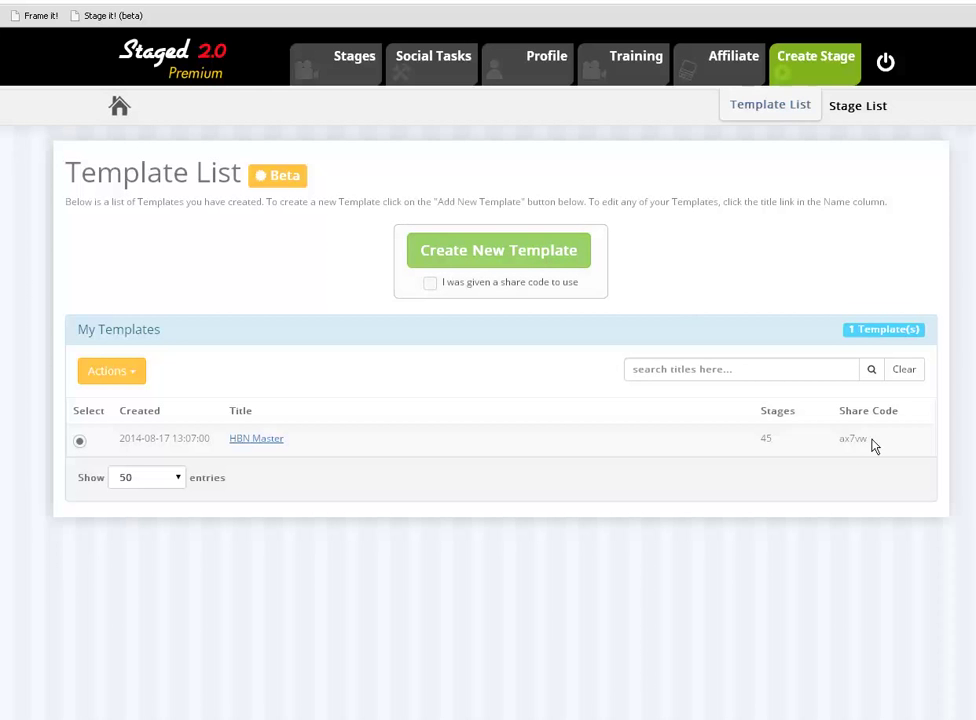
{"action": "left_click_drag", "start_coordinate": [869, 438], "coordinate": [842, 441]}
{"action": "double_click", "coordinate": [850, 460]}
{"action": "left_click", "coordinate": [876, 447]}
Step: Tick 'I was given a share code to use', start a Share Code template, then cancel it
{"action": "left_click", "coordinate": [431, 285]}
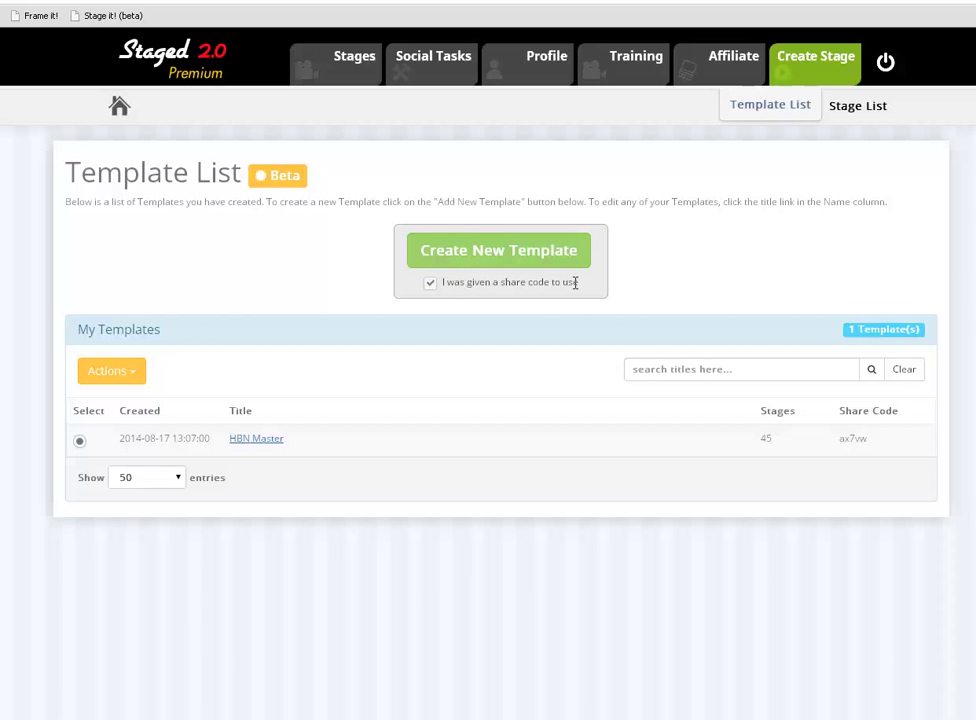
{"action": "left_click", "coordinate": [486, 250]}
{"action": "left_click", "coordinate": [501, 114]}
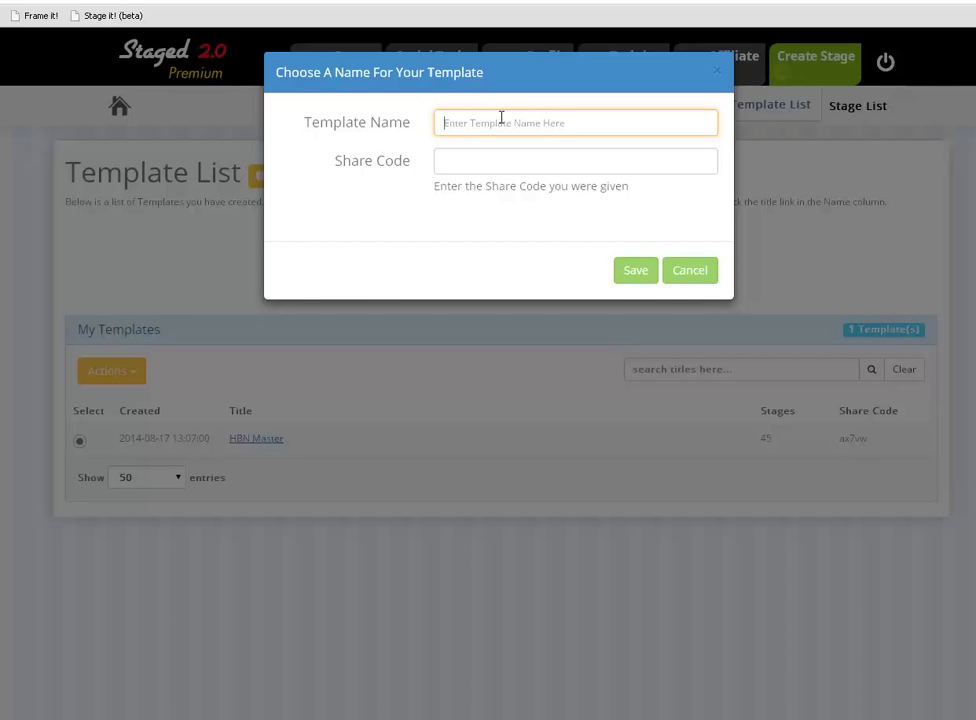
{"action": "left_click", "coordinate": [506, 160]}
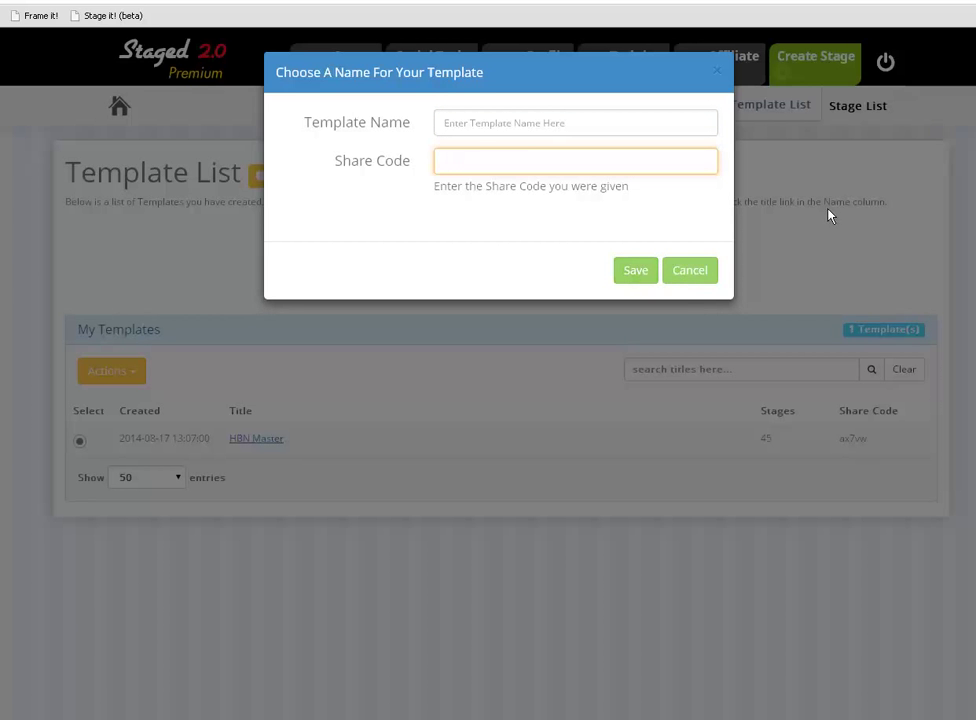
{"action": "left_click", "coordinate": [706, 273]}
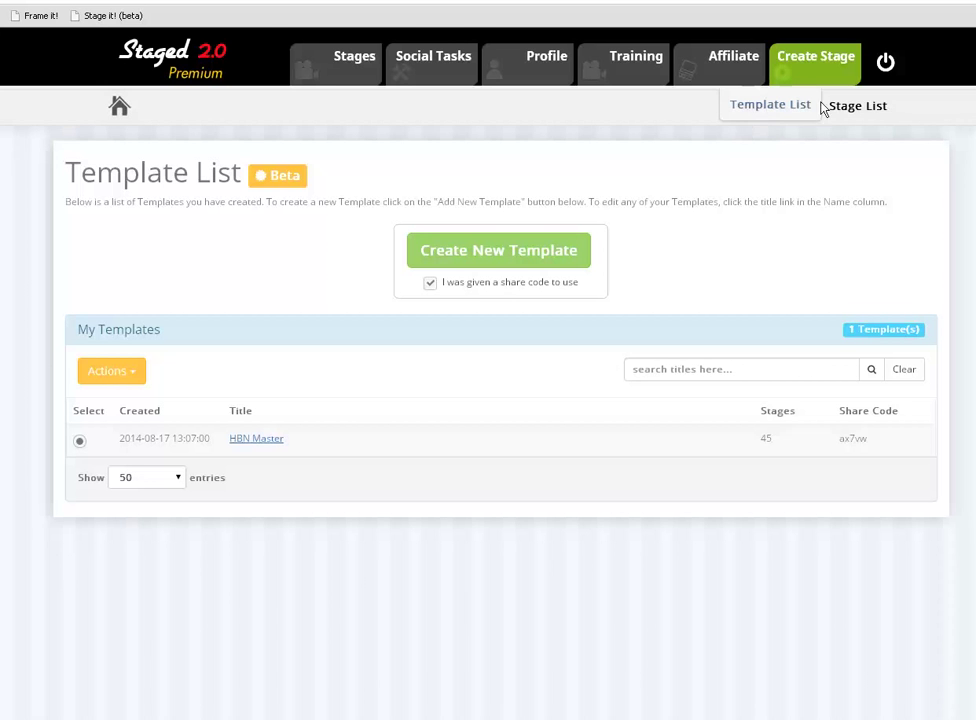
Step: Return to the Stage List, then run 'Stage it! (beta)' on the ALS Ice Bucket Challenge Fails video
{"action": "left_click", "coordinate": [857, 107]}
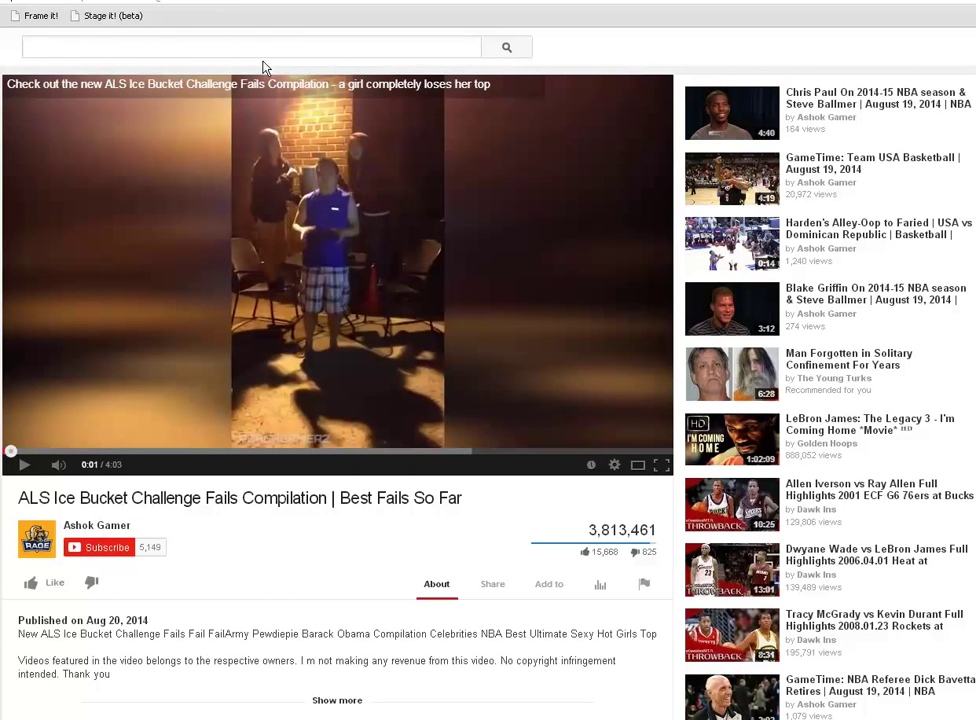
{"action": "left_click", "coordinate": [112, 17]}
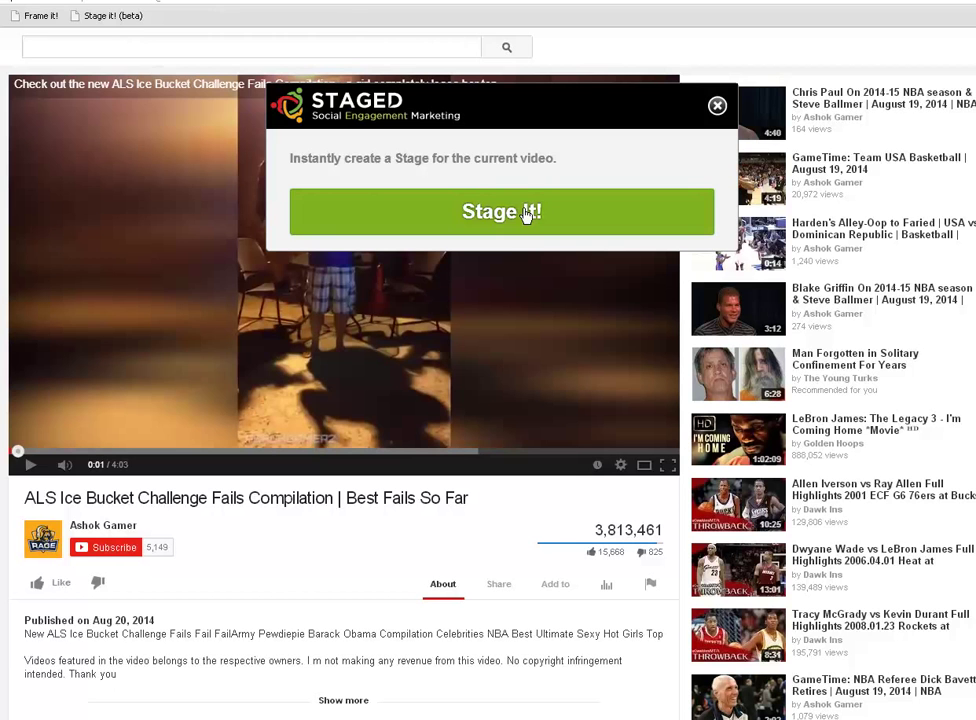
{"action": "left_click", "coordinate": [526, 213]}
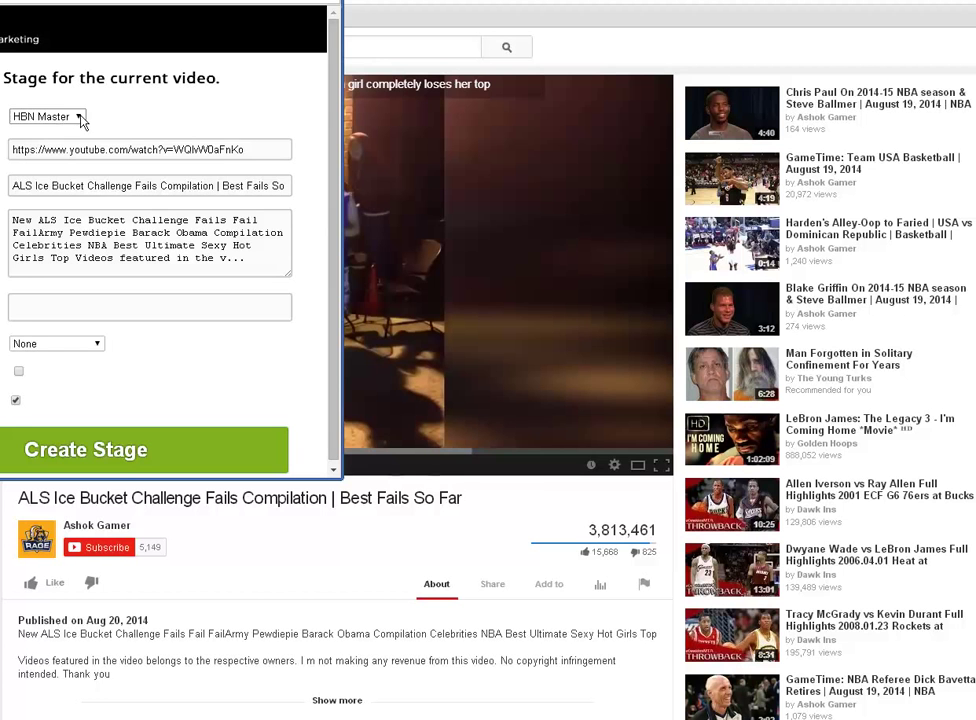
Step: Keep HBN Master as the template and retitle the stage 'FAILS - ALS Ice Bucket Challenge Compilation'
{"action": "left_click", "coordinate": [82, 118]}
{"action": "left_click", "coordinate": [80, 116]}
{"action": "left_click", "coordinate": [95, 149]}
{"action": "left_click_drag", "start_coordinate": [217, 186], "coordinate": [333, 202]}
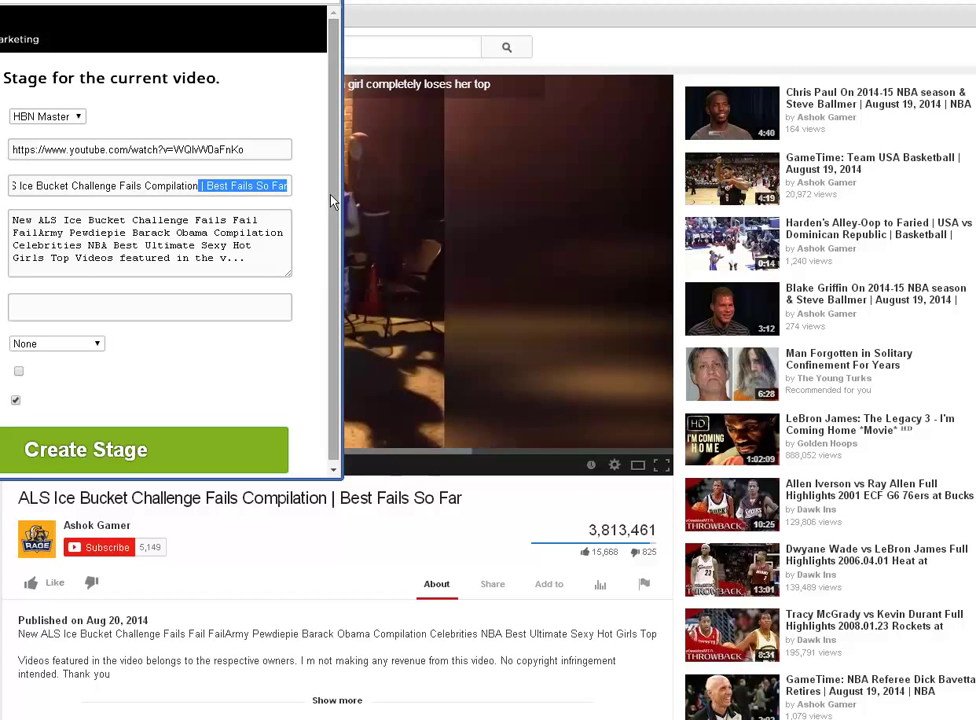
{"action": "key", "text": "BackSpace"}
{"action": "key", "text": "Home"}
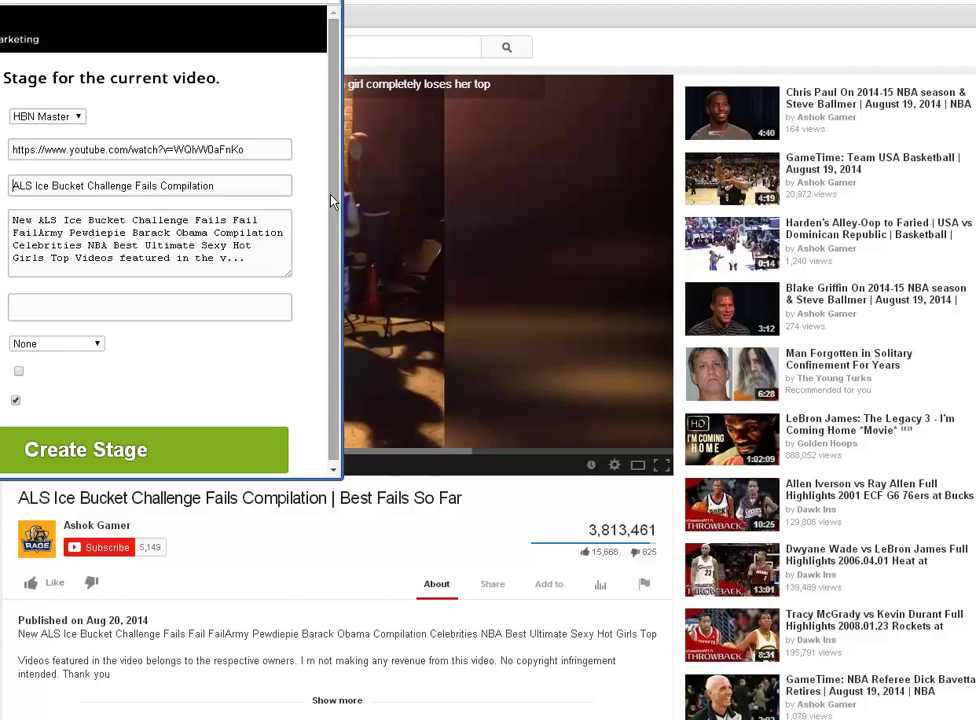
{"action": "type", "text": "F"}
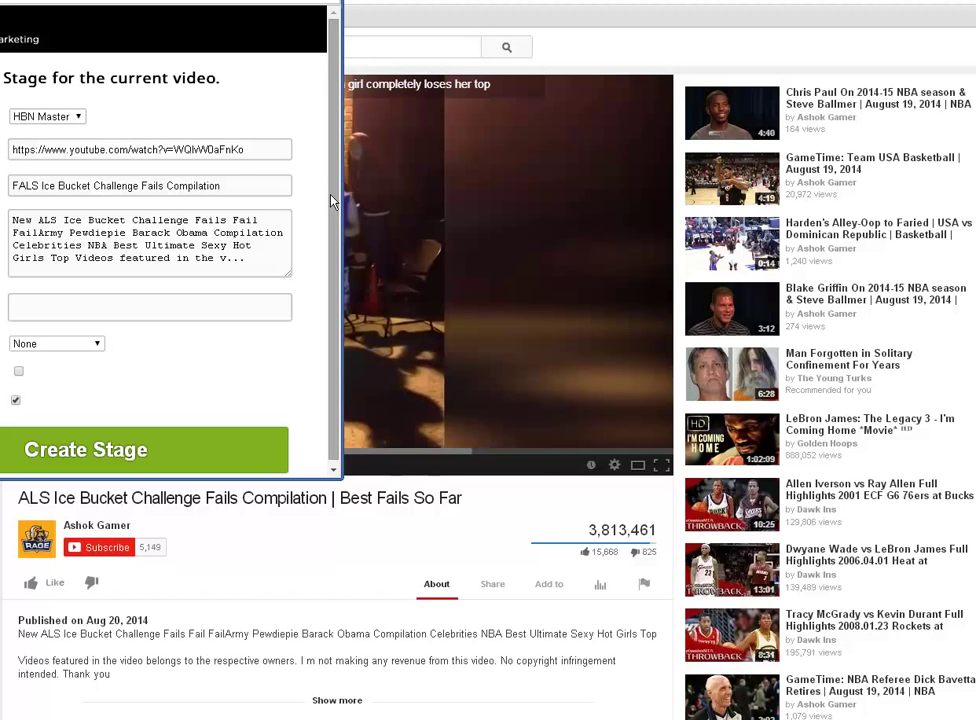
{"action": "type", "text": "AILS -"}
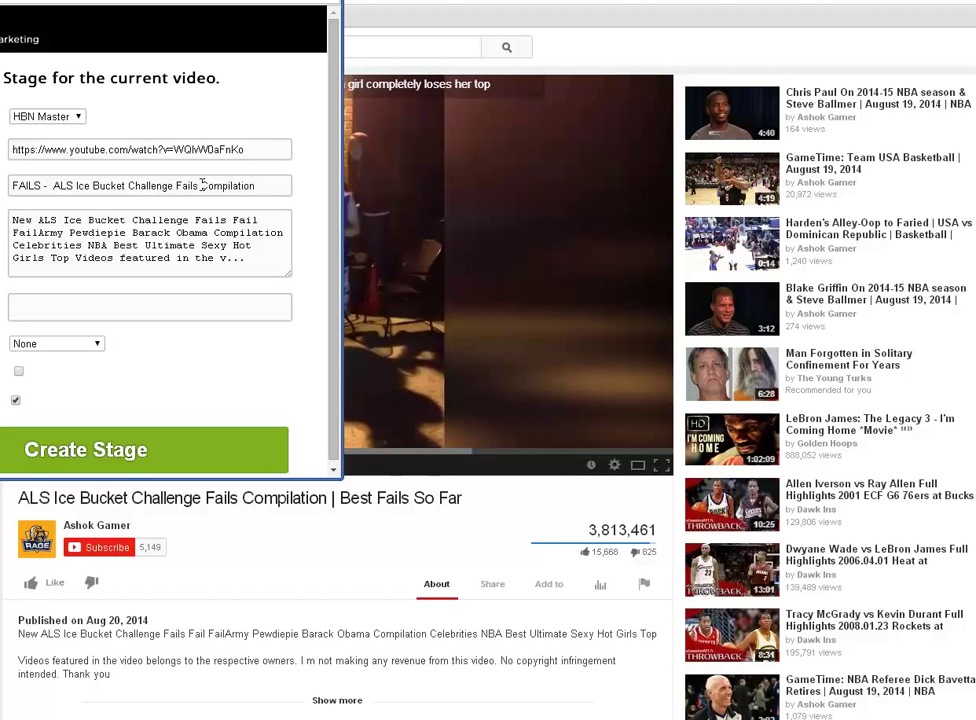
{"action": "left_click", "coordinate": [203, 185]}
{"action": "key", "text": "BackSpace"}
{"action": "key", "text": "BackSpace"}
{"action": "key", "text": "BackSpace"}
{"action": "key", "text": "BackSpace"}
{"action": "key", "text": "BackSpace"}
{"action": "key", "text": "BackSpace"}
Step: Replace the long video description with a hashtag starting with '#'
{"action": "left_click_drag", "start_coordinate": [248, 258], "coordinate": [12, 220]}
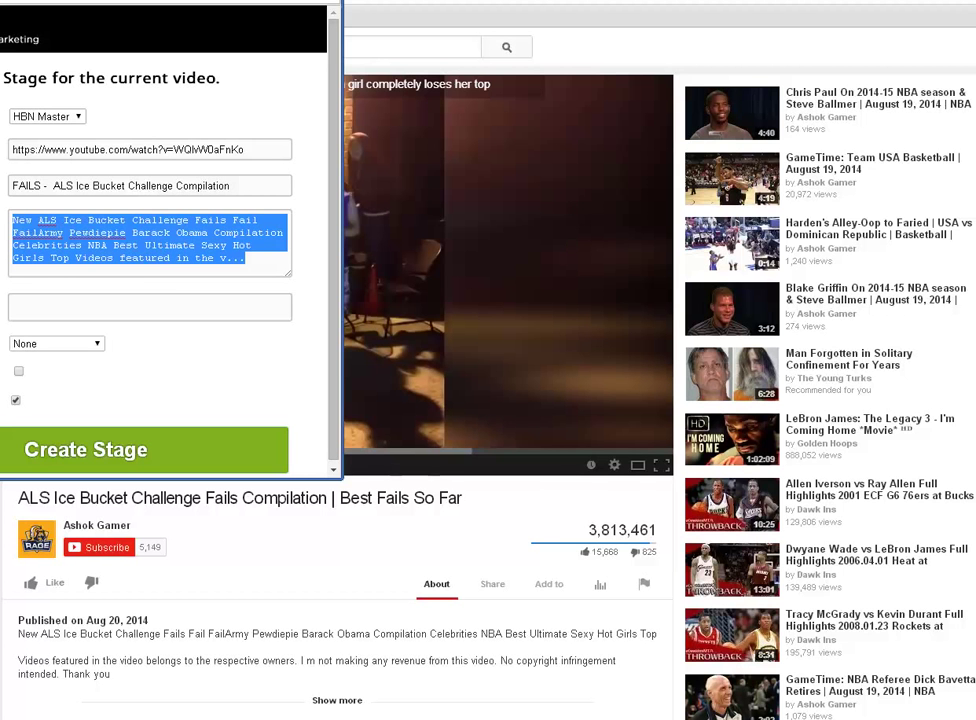
{"action": "type", "text": "#"}
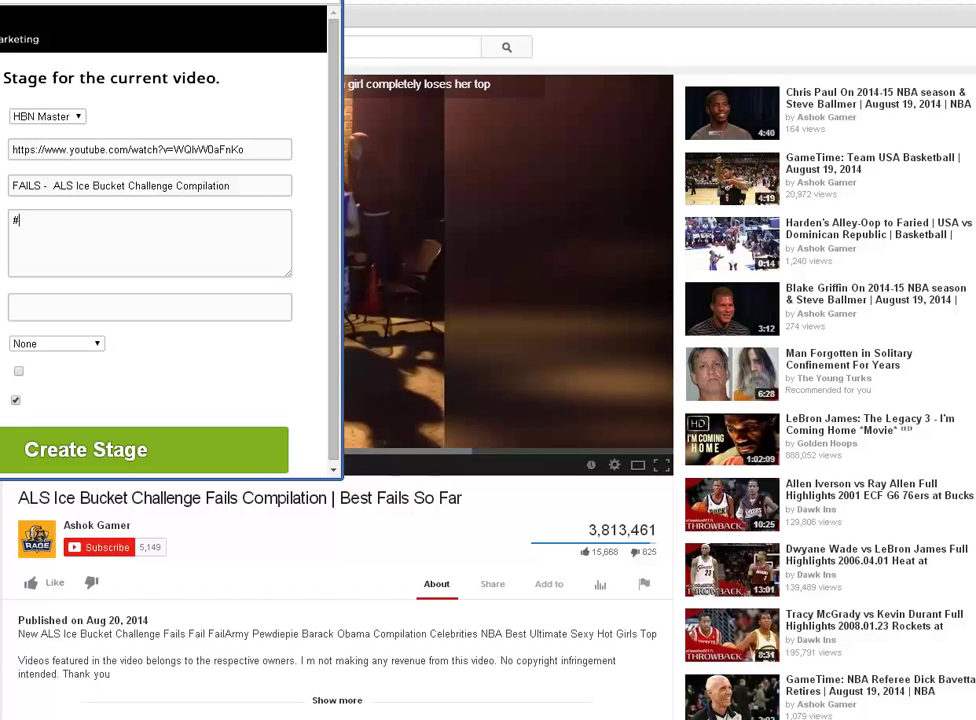
{"action": "type", "text": "F"}
{"action": "key", "text": "BackSpace"}
Step: Finish the description '#fails #als #icebucket #viralvidoes' and add tags fails, als and icebucket
{"action": "type", "text": "fails #als #icebucke"}
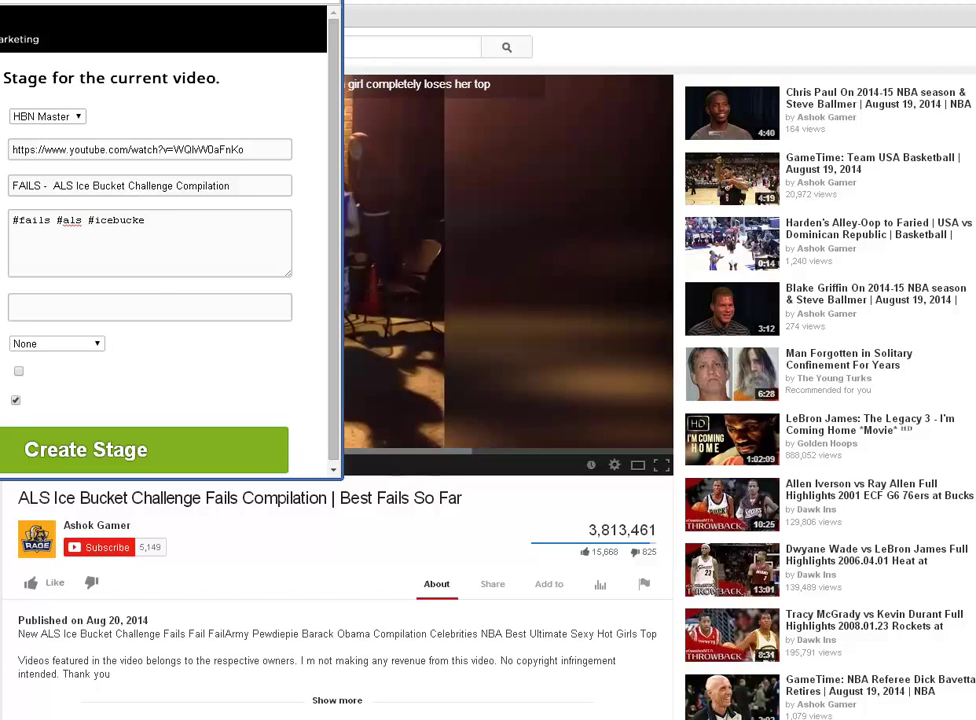
{"action": "type", "text": "t #viralvidoes"}
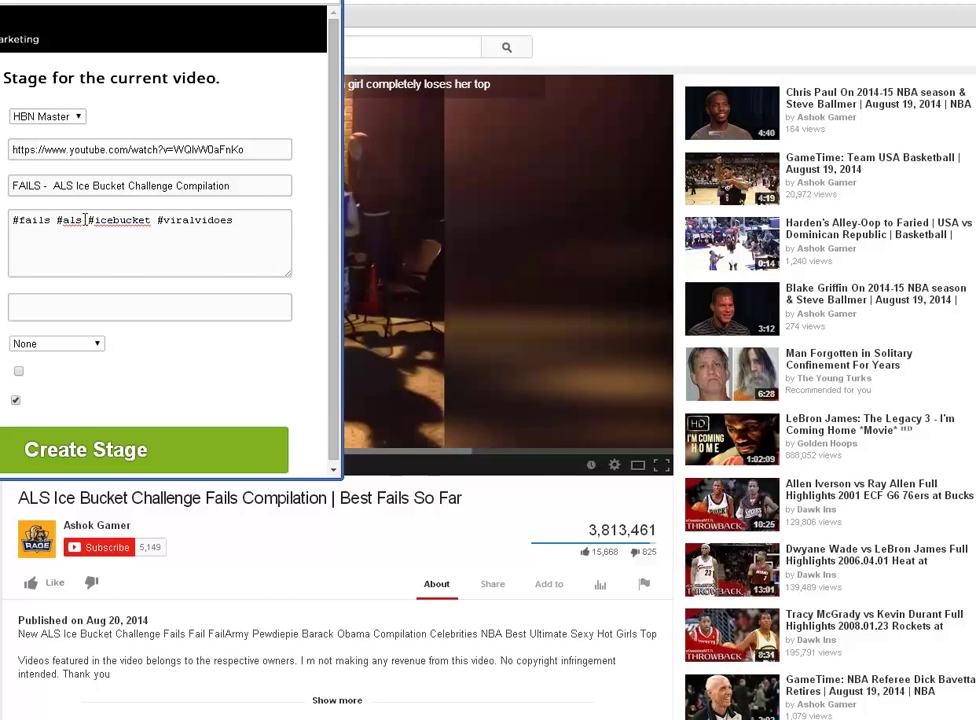
{"action": "left_click", "coordinate": [77, 310]}
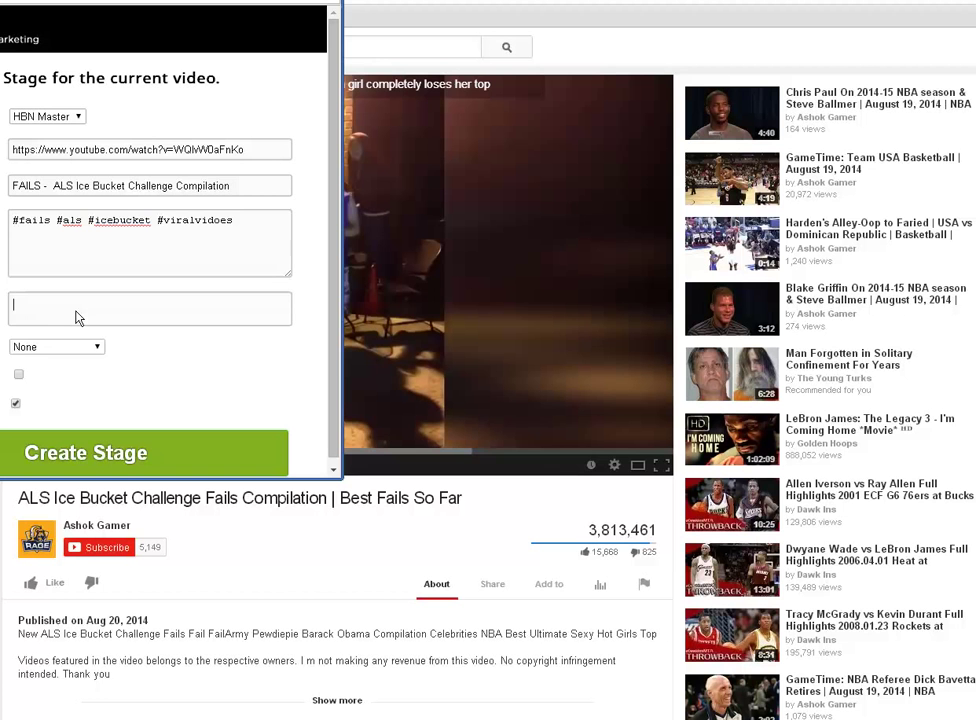
{"action": "type", "text": "fails"}
{"action": "key", "text": "Return"}
{"action": "type", "text": "als"}
{"action": "key", "text": "Return"}
{"action": "type", "text": "ic"}
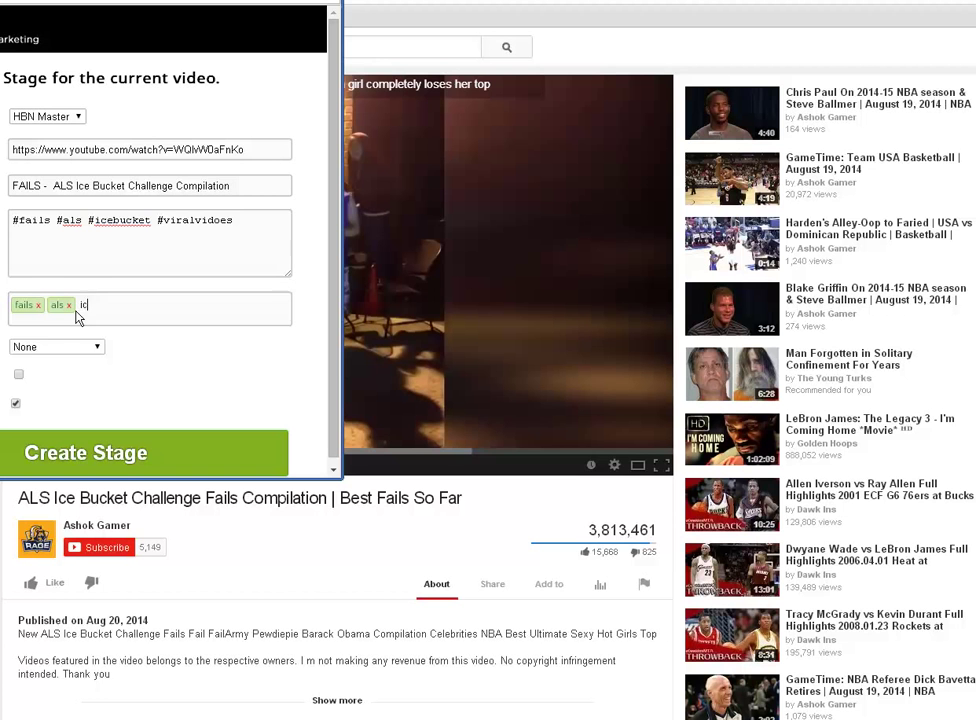
{"action": "type", "text": "ebucket"}
{"action": "key", "text": "Return"}
Step: Add tags viral, videos and viralvideos, and place the stage in My Stage Group
{"action": "type", "text": "viral"}
{"action": "key", "text": "Return"}
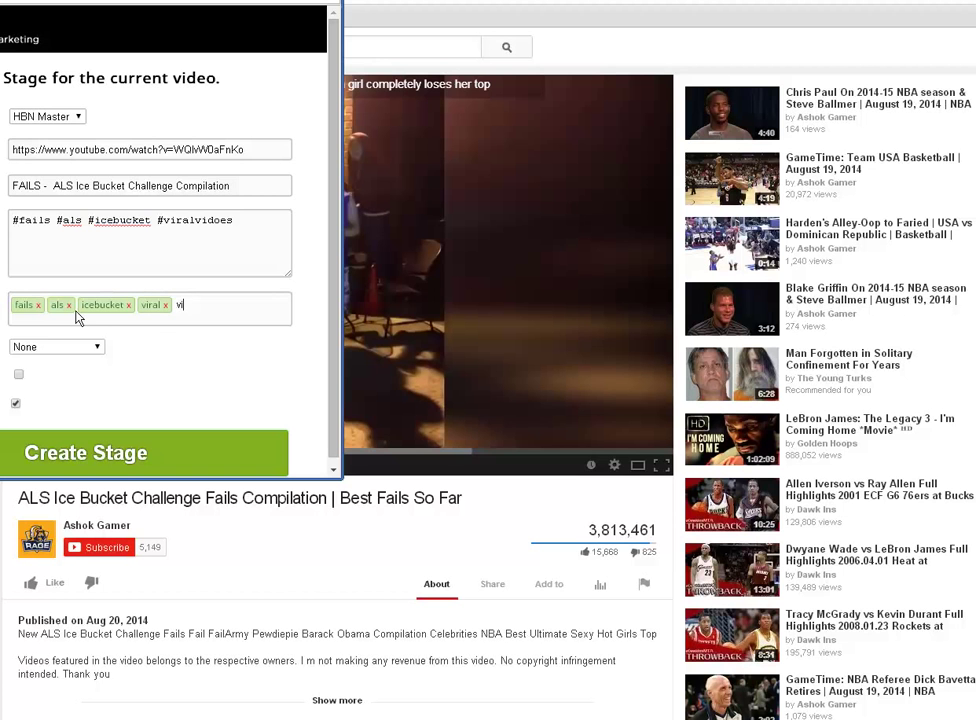
{"action": "type", "text": "videos"}
{"action": "key", "text": "Return"}
{"action": "type", "text": "vir"}
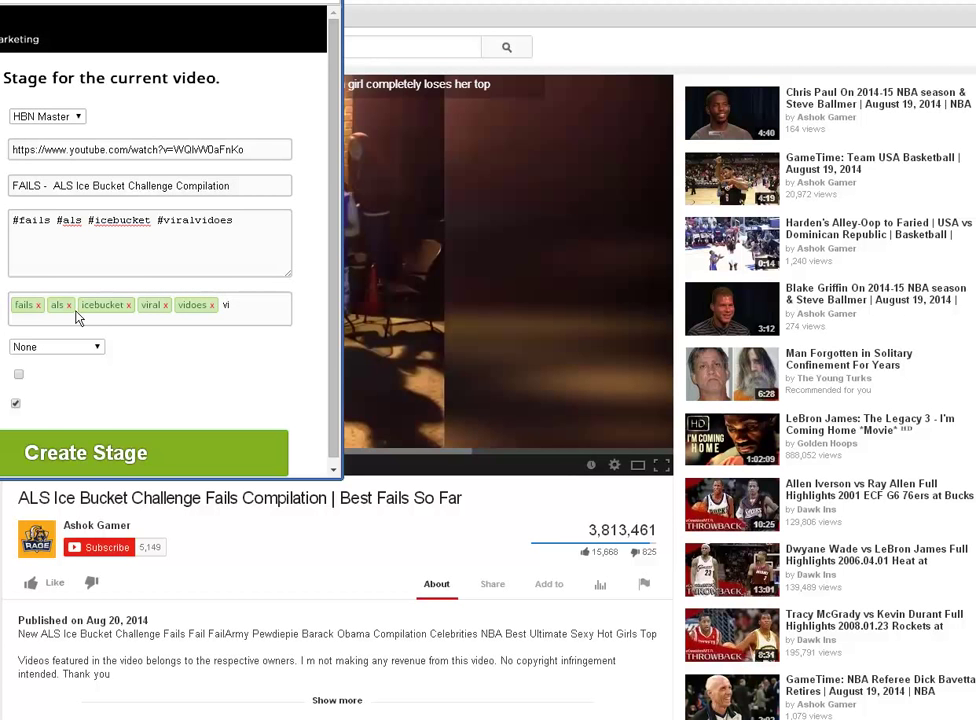
{"action": "type", "text": "a"}
{"action": "key", "text": "BackSpace"}
{"action": "type", "text": "ralvideos"}
{"action": "left_click", "coordinate": [92, 350]}
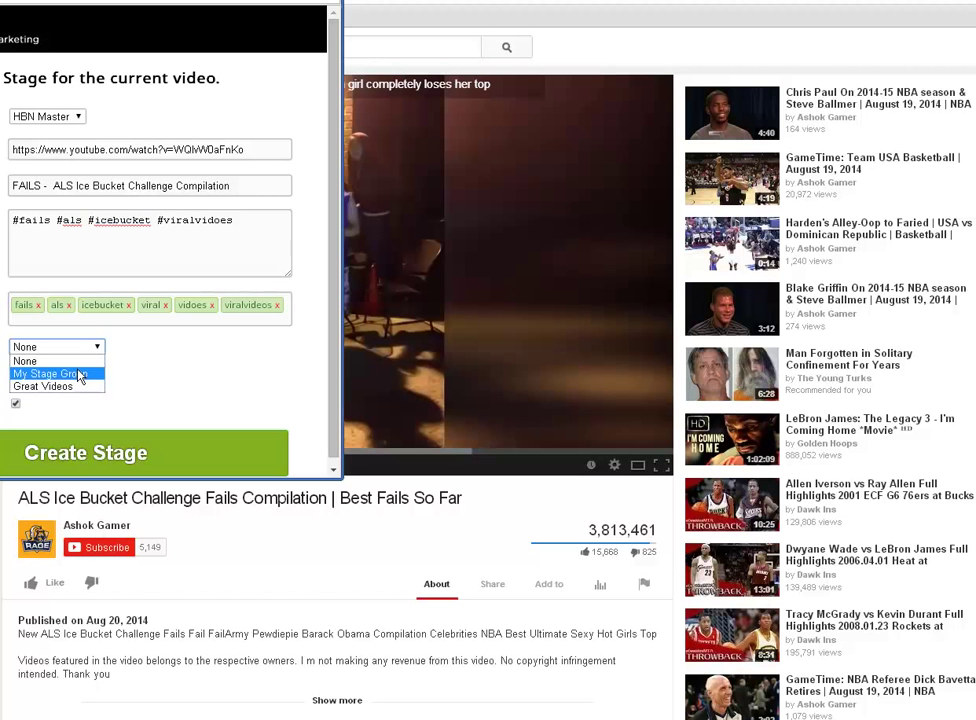
{"action": "left_click", "coordinate": [79, 376]}
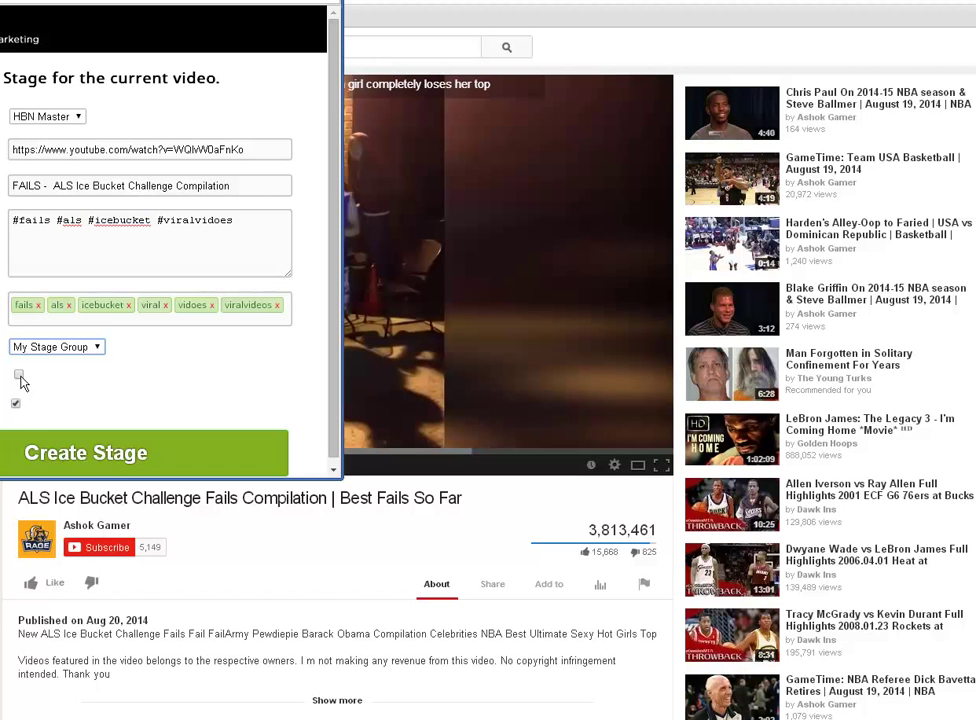
Step: Create the stage, open its new page and scroll through it
{"action": "left_click", "coordinate": [100, 459]}
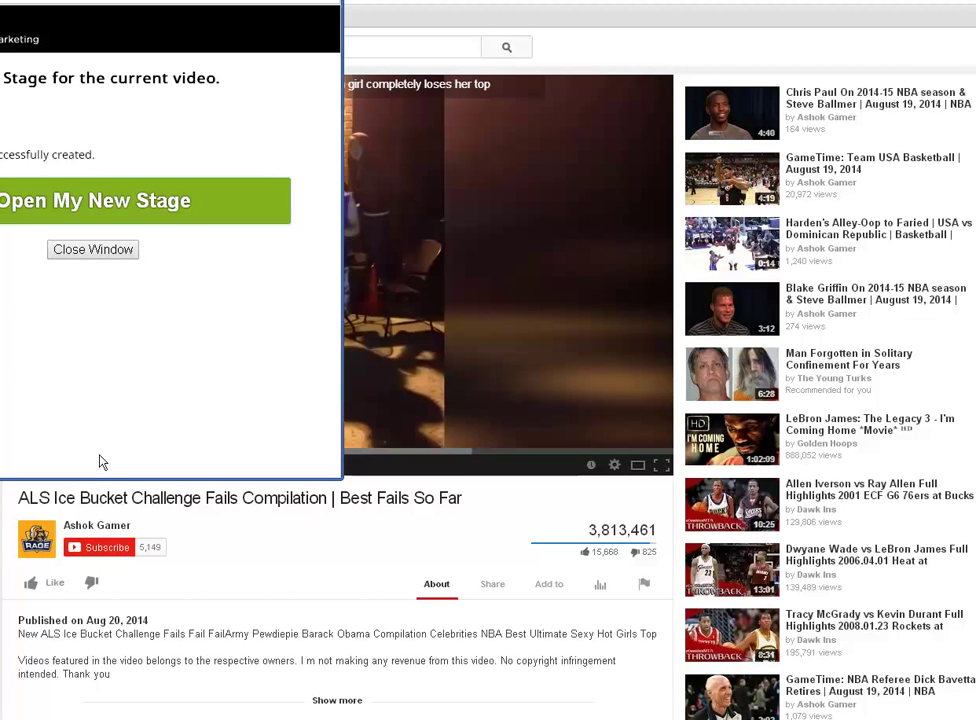
{"action": "left_click", "coordinate": [139, 200]}
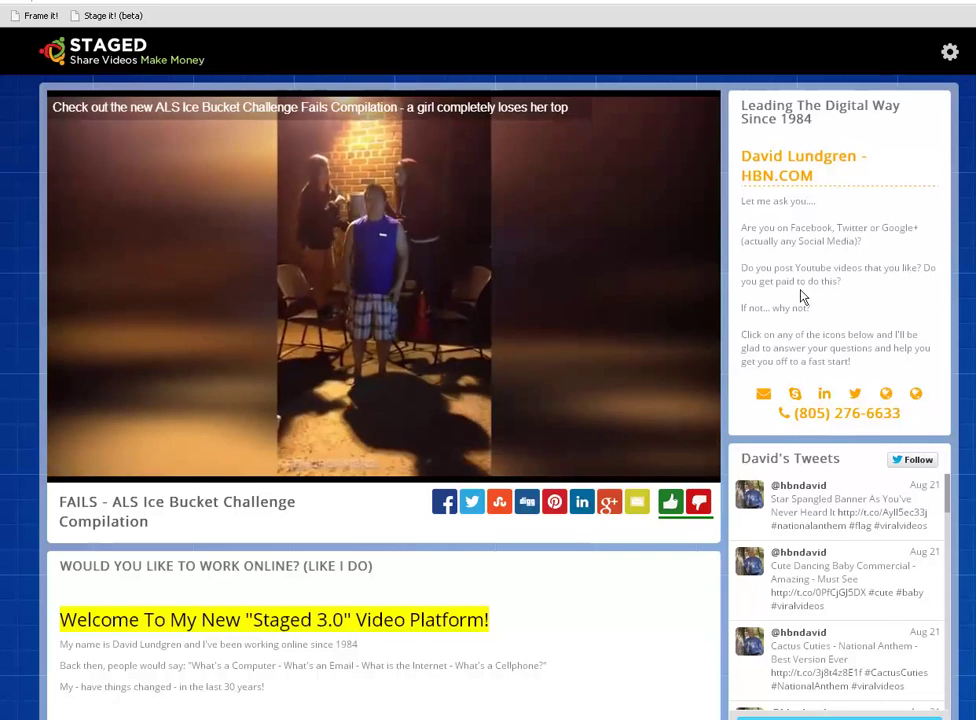
{"action": "scroll", "coordinate": [854, 309], "scroll_direction": "down", "scroll_amount": 5}
{"action": "scroll", "coordinate": [850, 326], "scroll_direction": "down", "scroll_amount": 6}
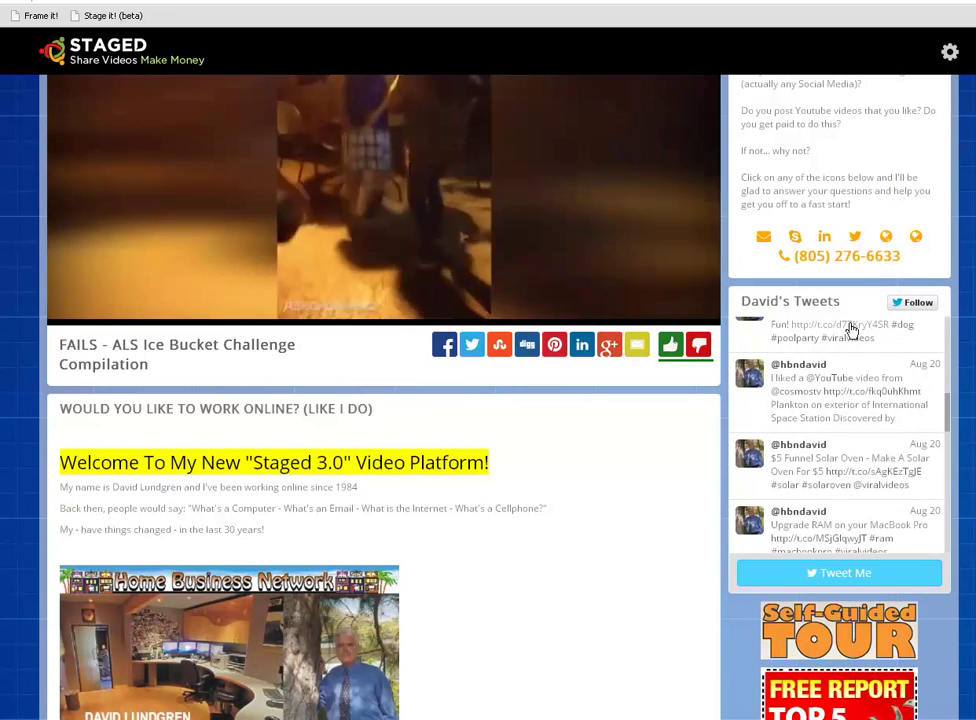
{"action": "scroll", "coordinate": [866, 328], "scroll_direction": "down", "scroll_amount": 3}
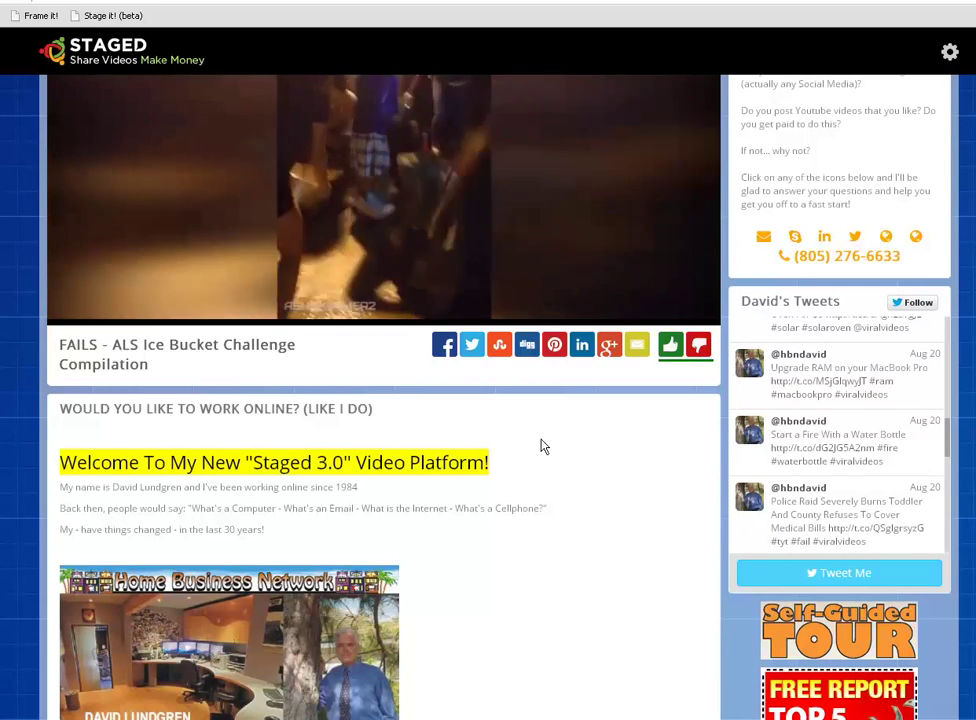
{"action": "scroll", "coordinate": [634, 431], "scroll_direction": "down", "scroll_amount": 2}
{"action": "scroll", "coordinate": [634, 431], "scroll_direction": "down", "scroll_amount": 3}
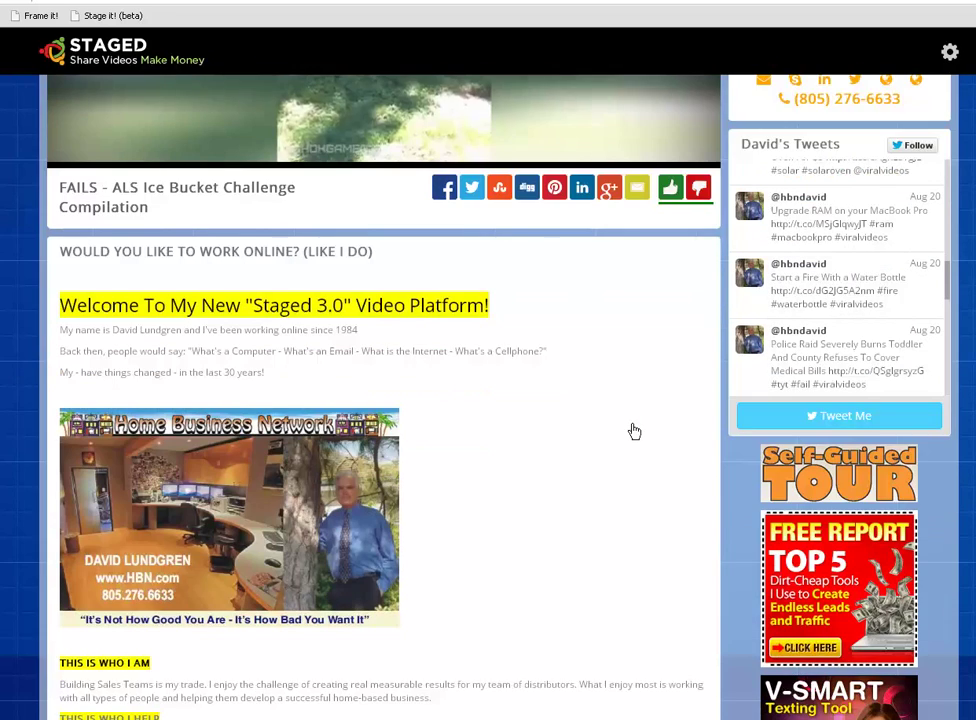
{"action": "scroll", "coordinate": [634, 431], "scroll_direction": "down", "scroll_amount": 2}
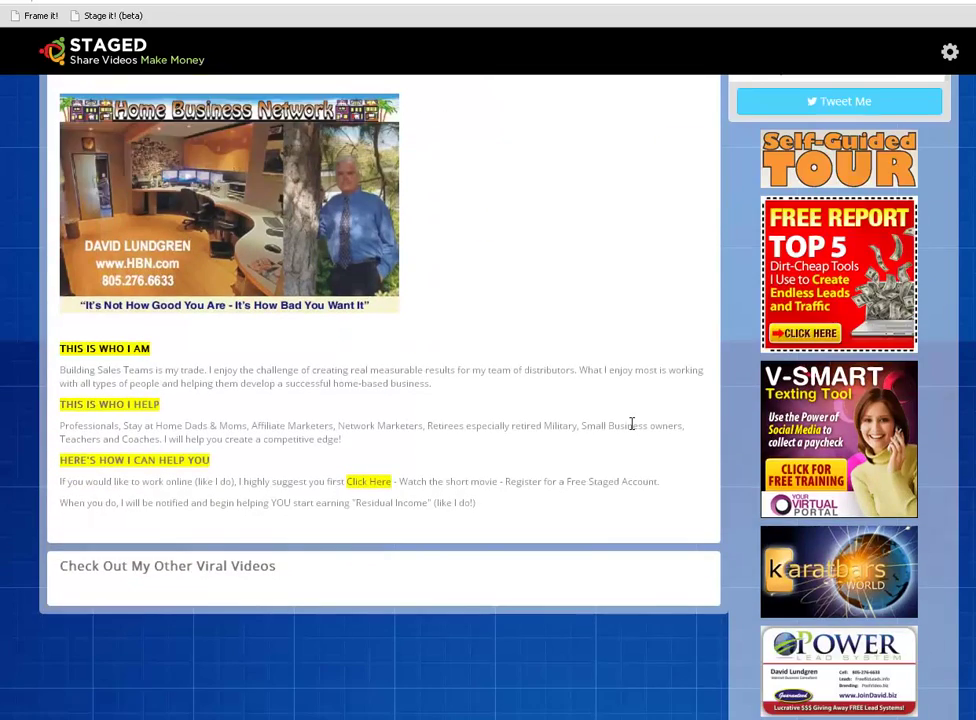
{"action": "scroll", "coordinate": [632, 424], "scroll_direction": "up", "scroll_amount": 5}
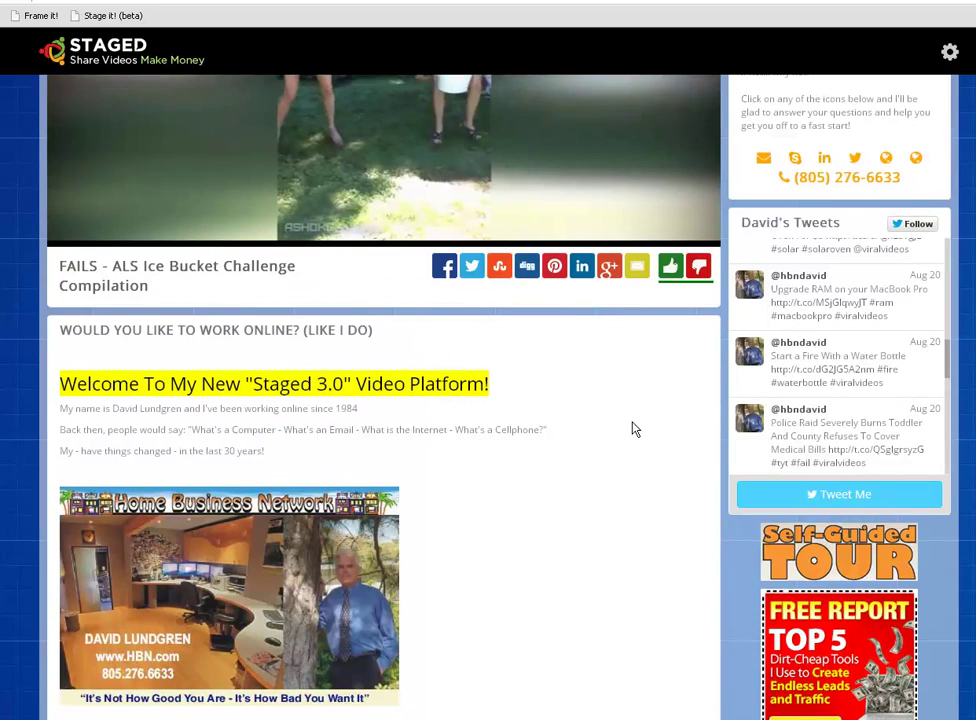
{"action": "scroll", "coordinate": [632, 429], "scroll_direction": "up", "scroll_amount": 3}
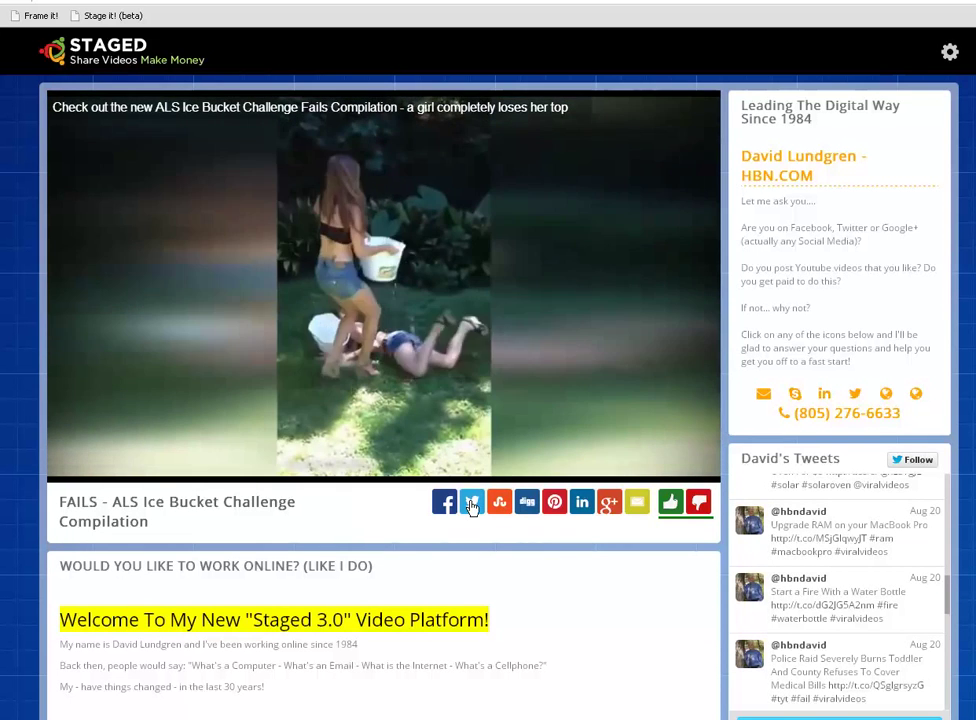
Step: Share the stage on Twitter, copy the tweet's hashtags, post it and close the confirmation
{"action": "left_click", "coordinate": [472, 507]}
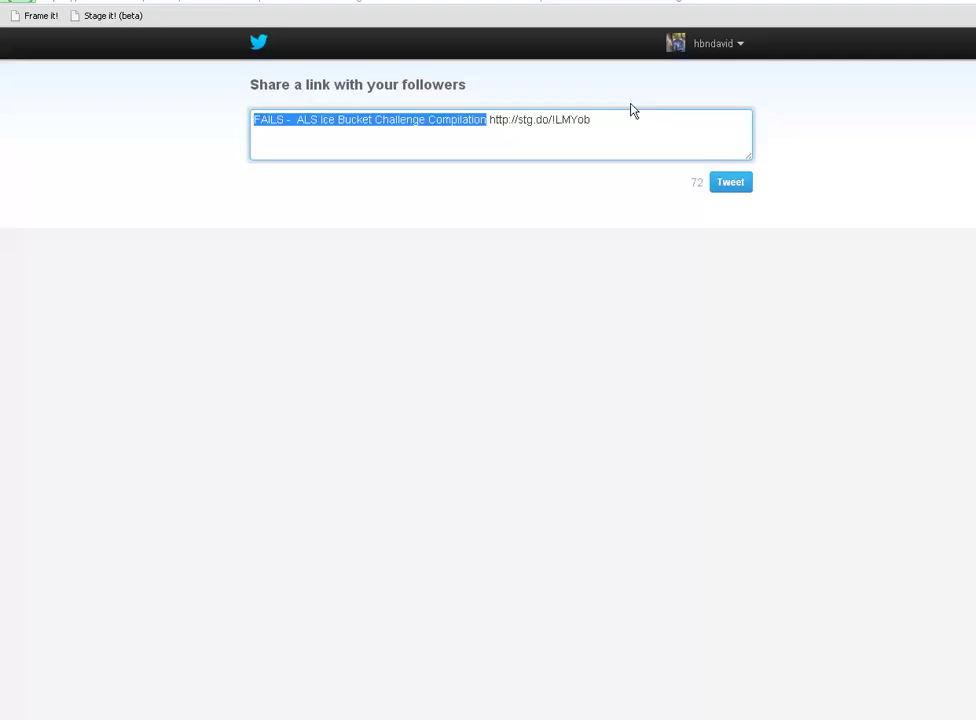
{"action": "left_click", "coordinate": [616, 120]}
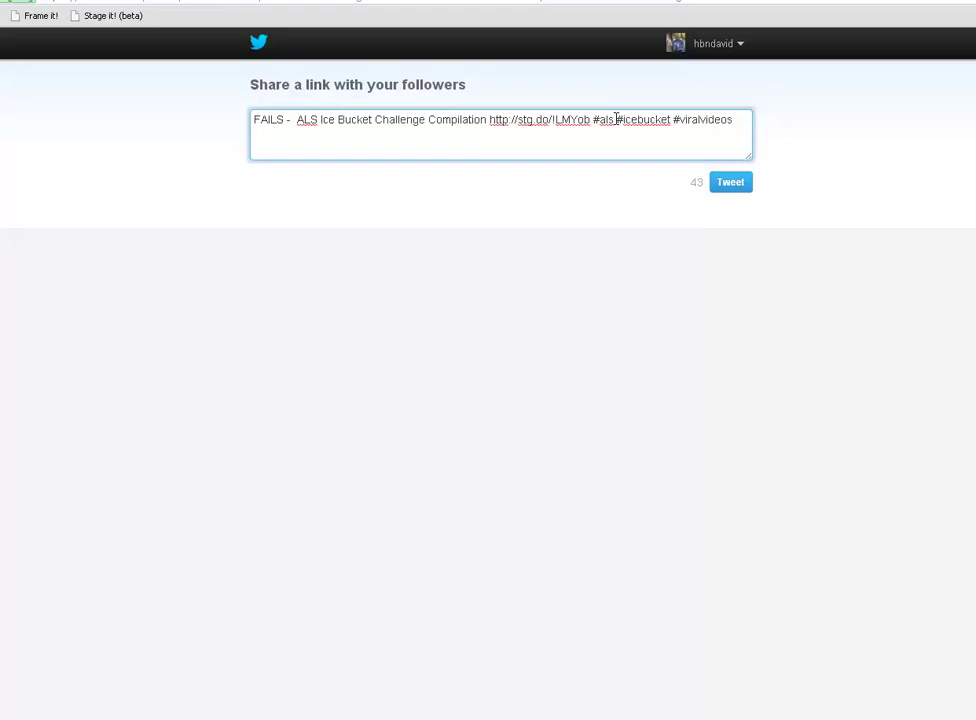
{"action": "left_click_drag", "start_coordinate": [737, 120], "coordinate": [597, 137]}
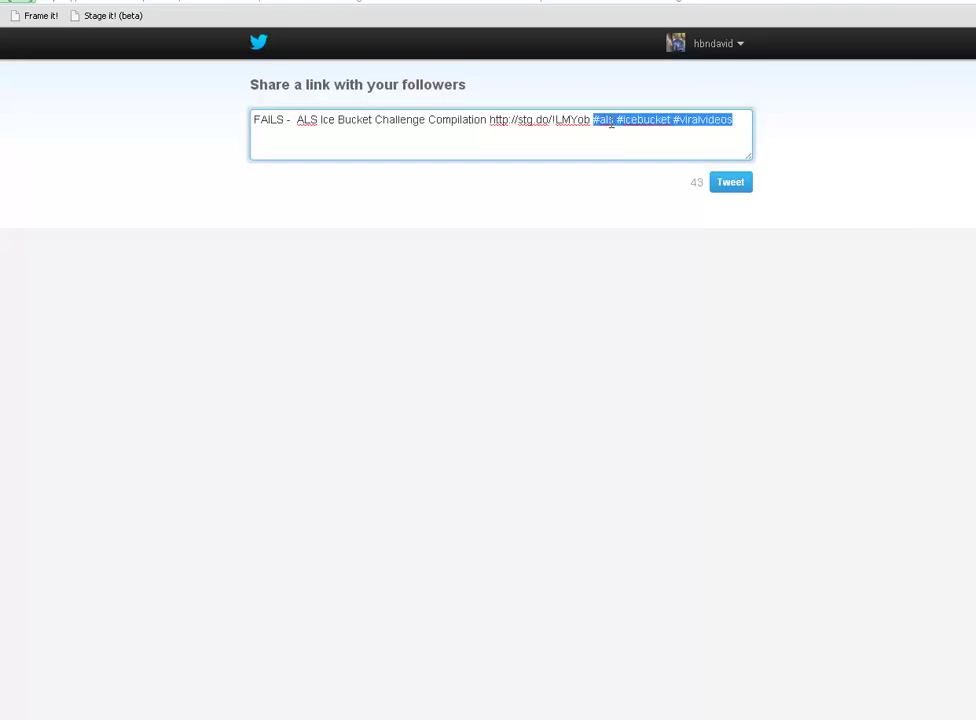
{"action": "right_click", "coordinate": [611, 122]}
{"action": "left_click", "coordinate": [647, 193]}
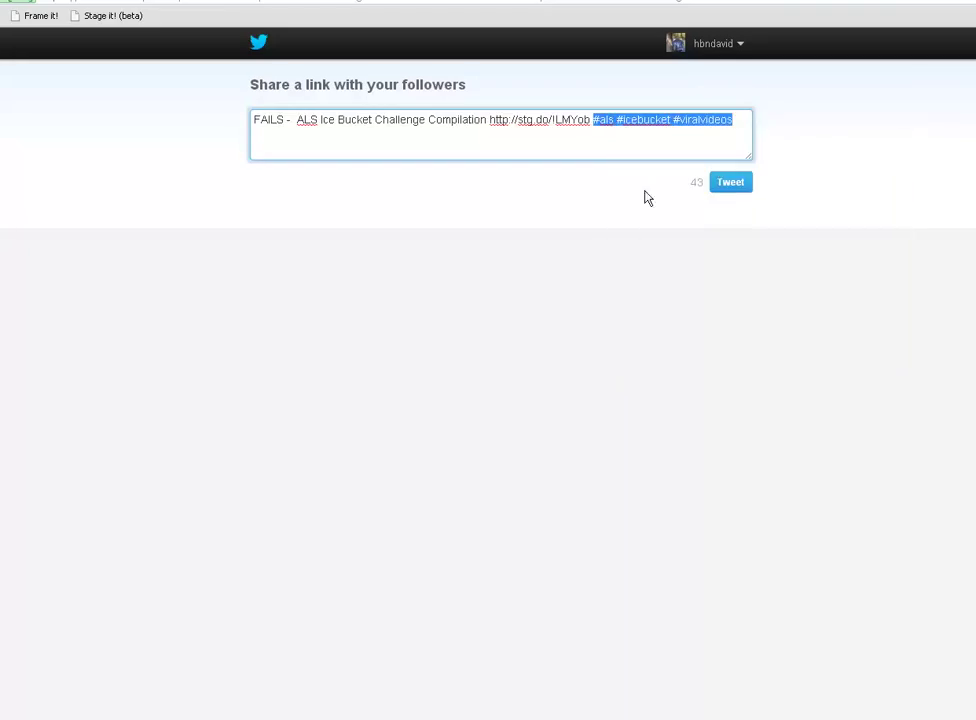
{"action": "left_click", "coordinate": [731, 188]}
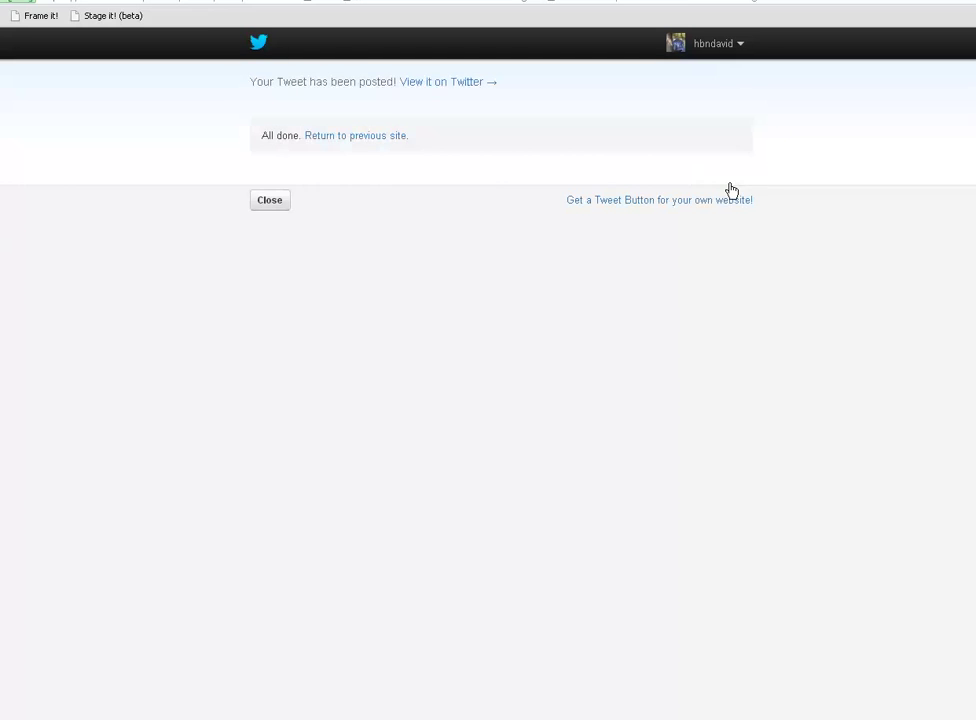
{"action": "key", "text": "ctrl+w"}
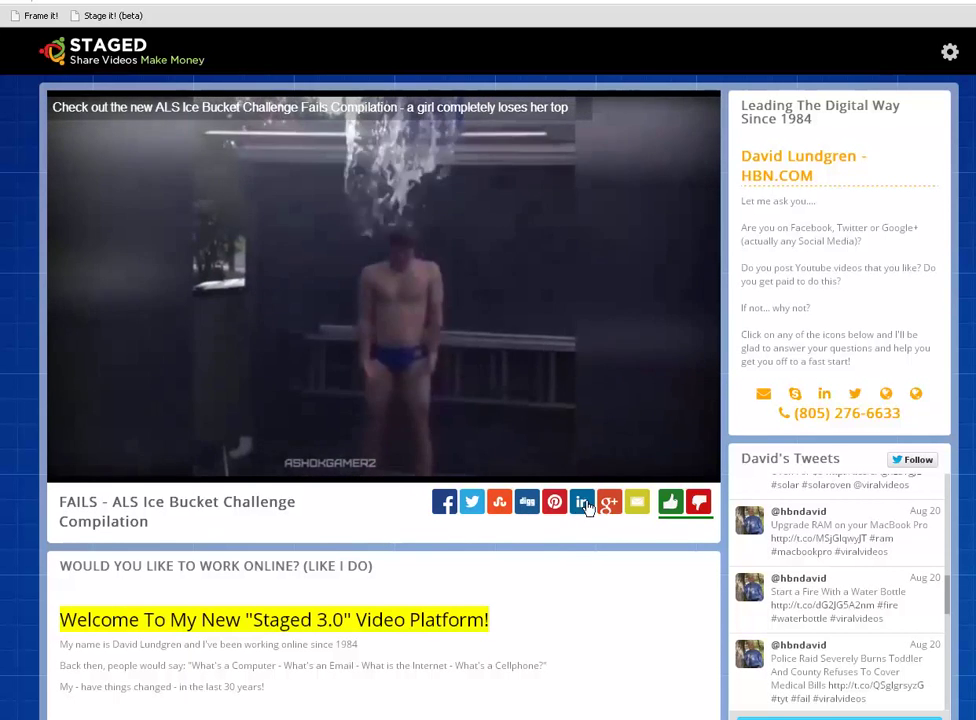
Step: Post the stage as a LinkedIn update from the share icon under the video
{"action": "left_click", "coordinate": [583, 502]}
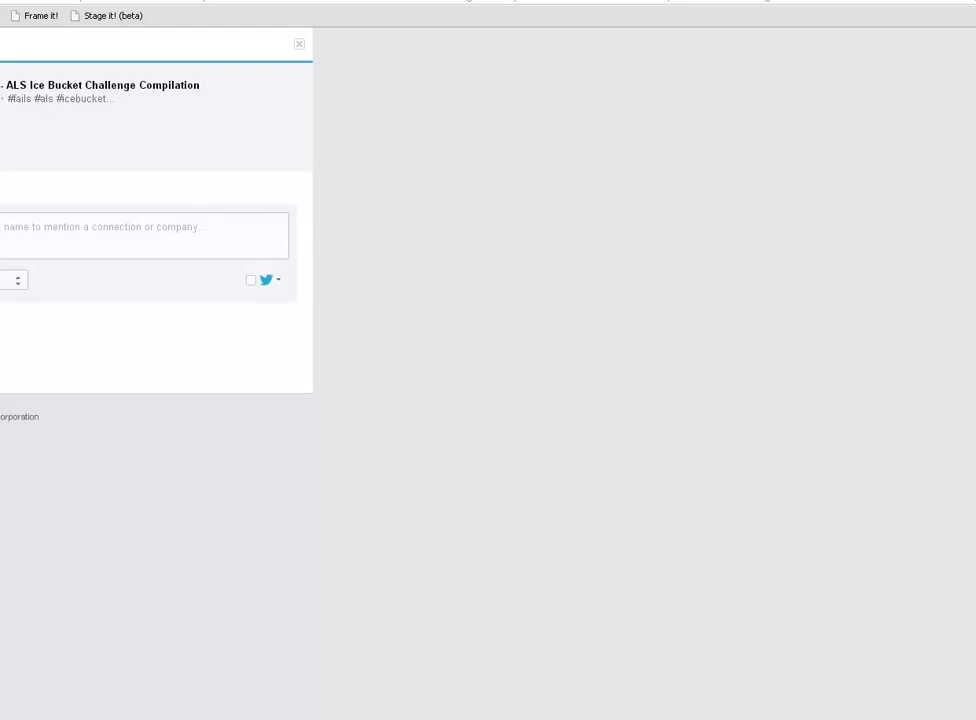
{"action": "left_click", "coordinate": [60, 227]}
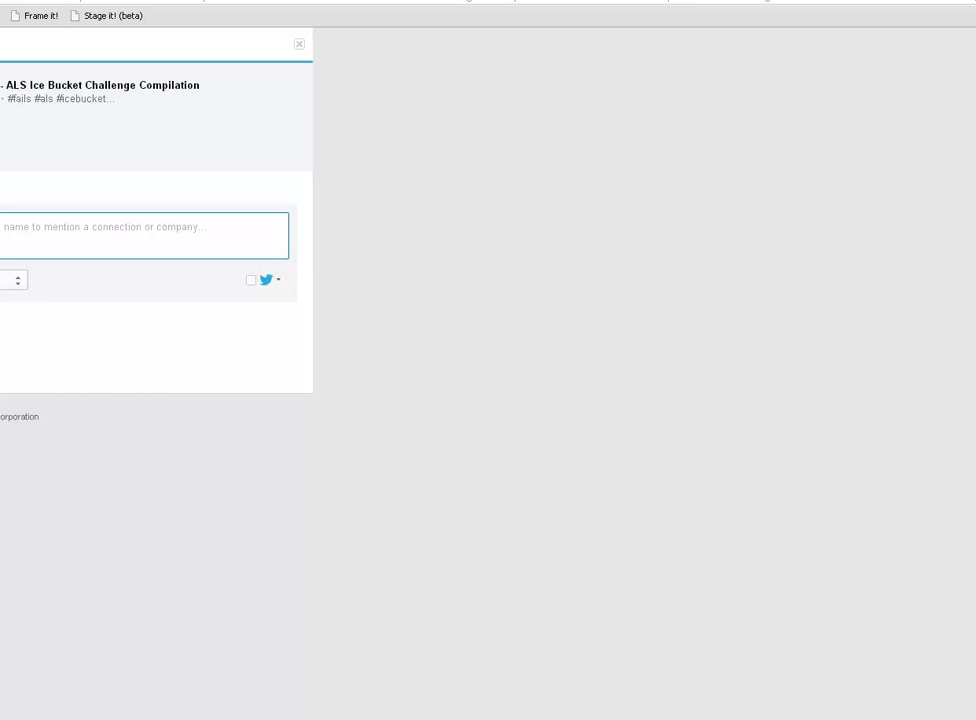
{"action": "left_click", "coordinate": [15, 371]}
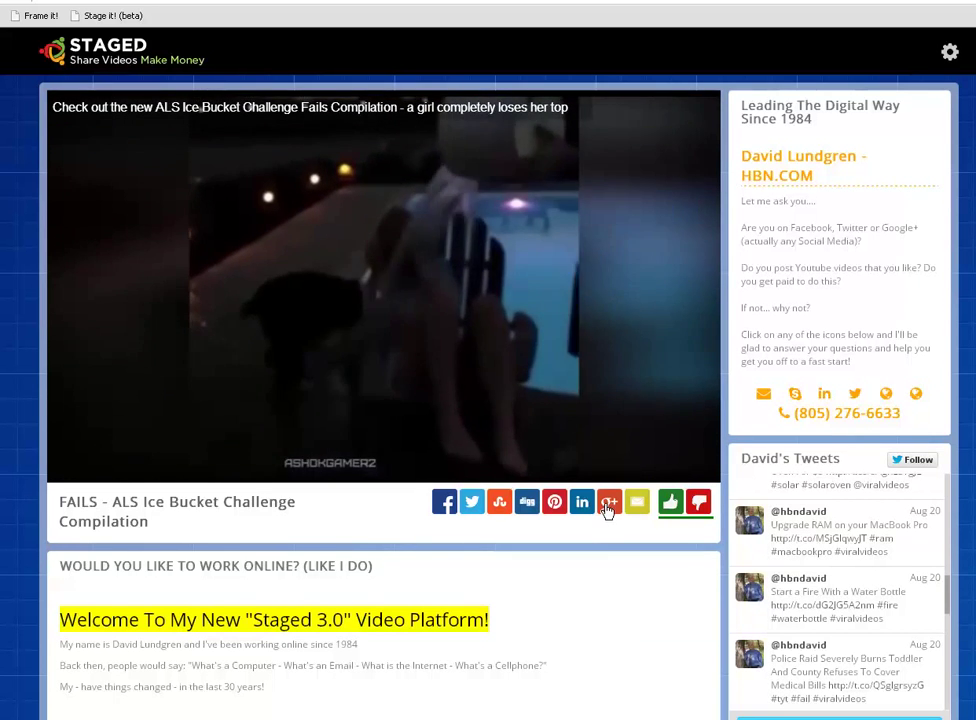
Step: Paste the copied stage text into a Google+ post for the ALS Ice Bucket Challenge video
{"action": "left_click", "coordinate": [609, 507]}
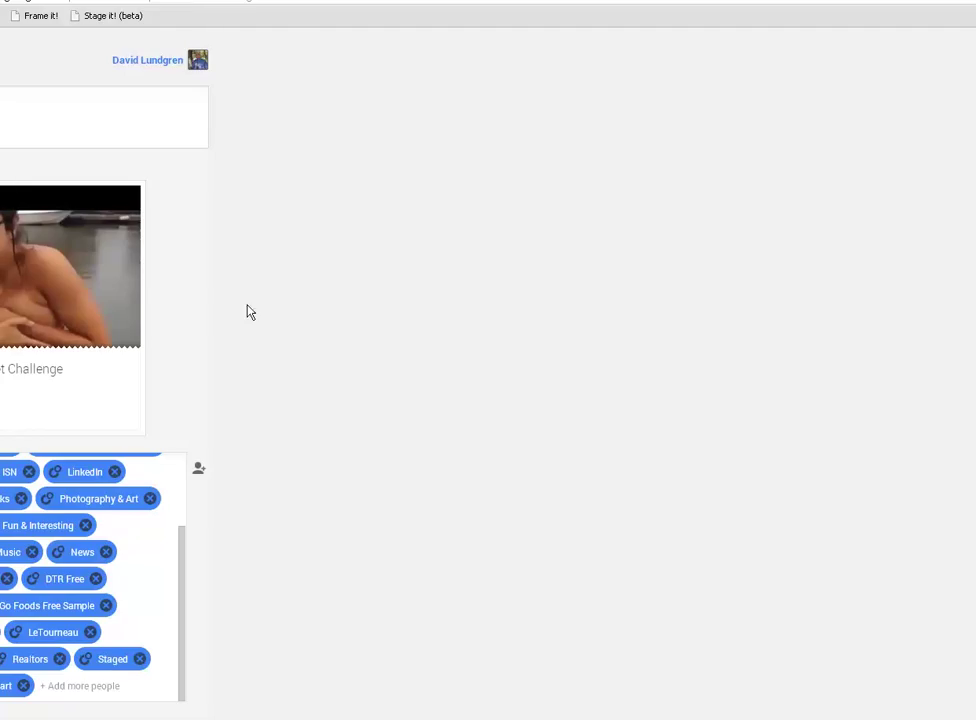
{"action": "right_click", "coordinate": [82, 107]}
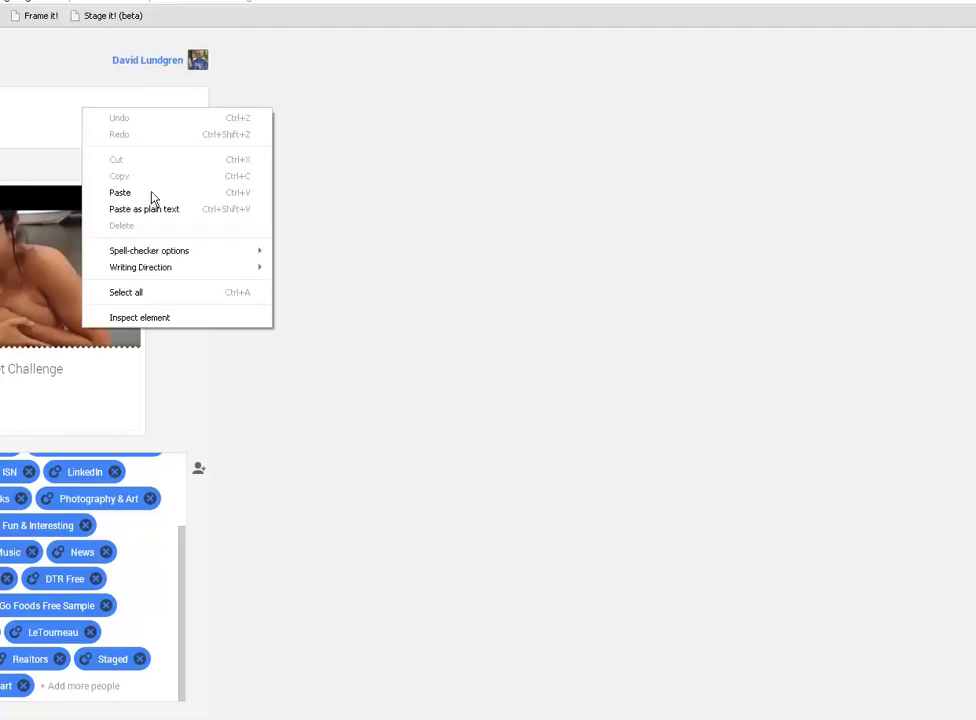
{"action": "left_click", "coordinate": [120, 192]}
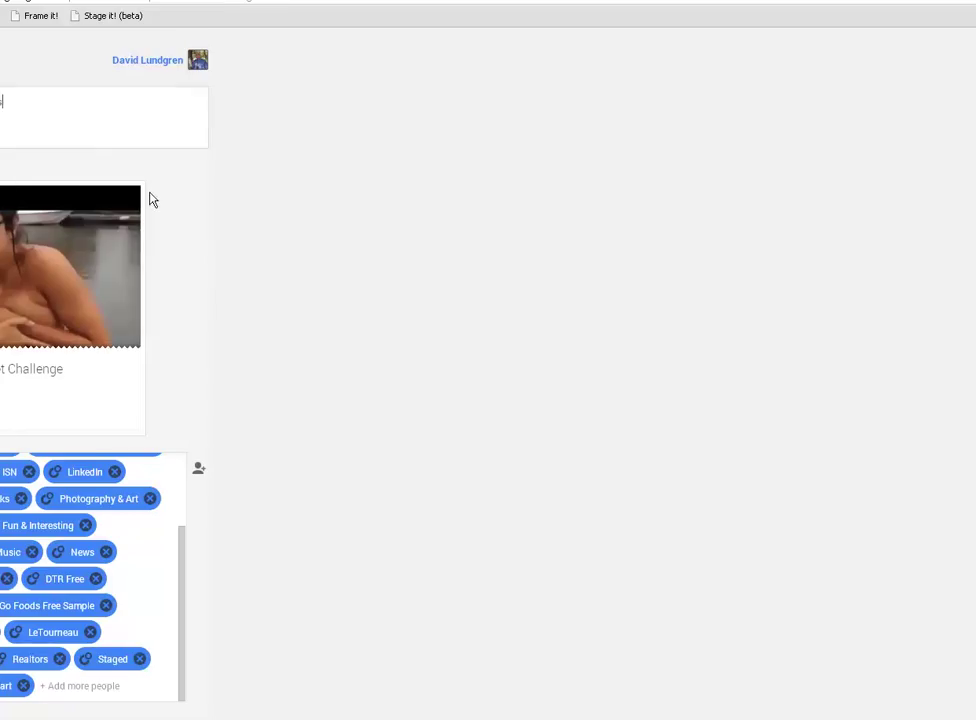
{"action": "scroll", "coordinate": [277, 356], "scroll_direction": "down", "scroll_amount": 1}
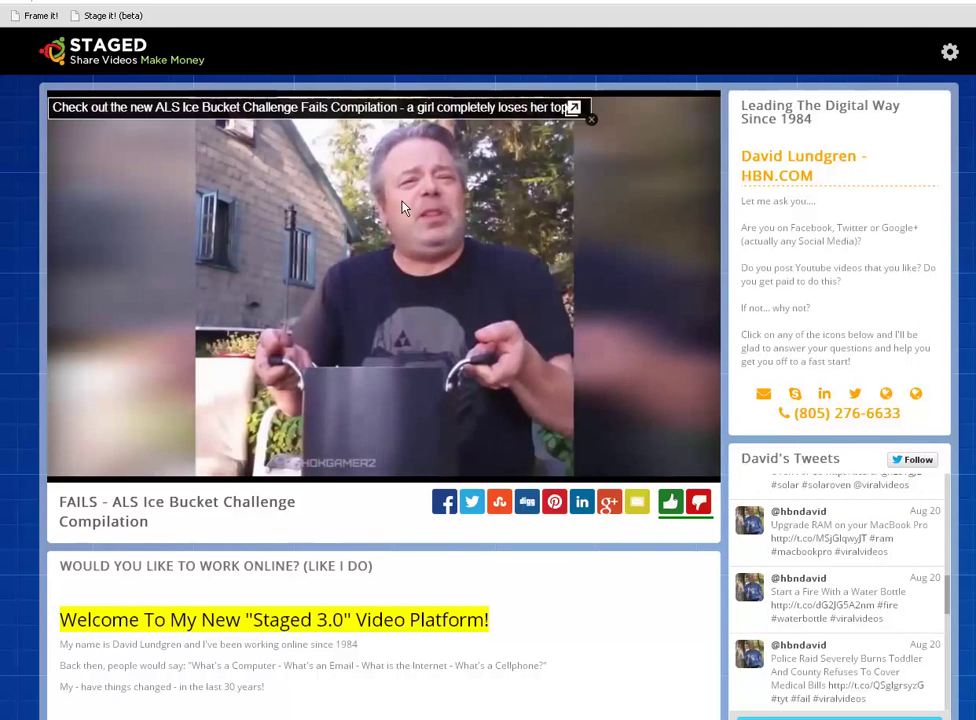
Step: Pause the video and sign in to Staged with the saved account username
{"action": "left_click", "coordinate": [403, 225]}
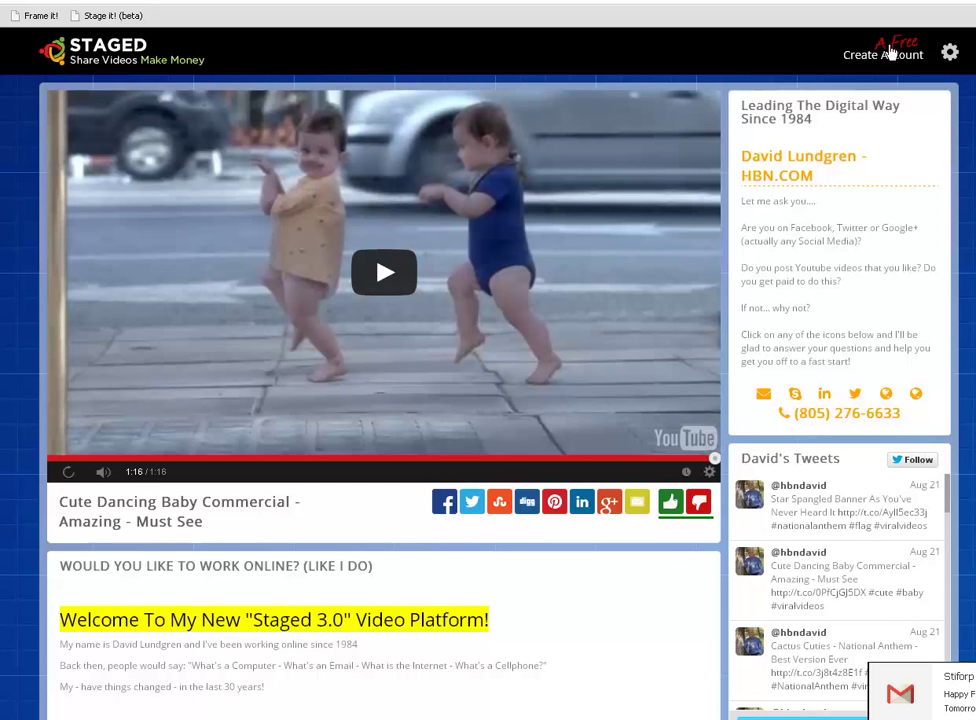
{"action": "left_click", "coordinate": [949, 57]}
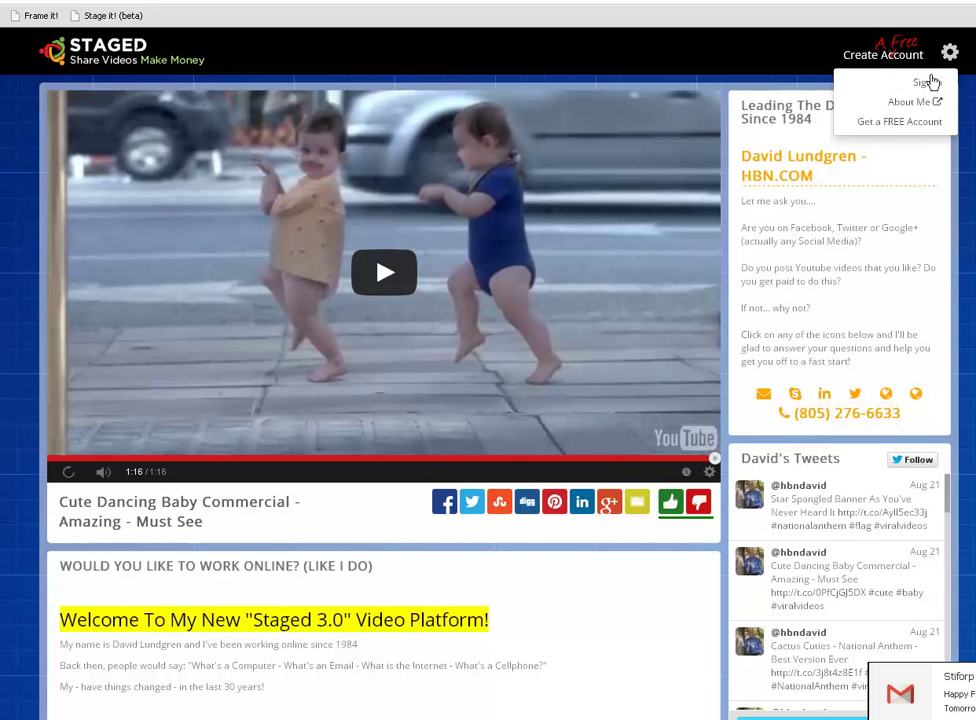
{"action": "left_click", "coordinate": [932, 87]}
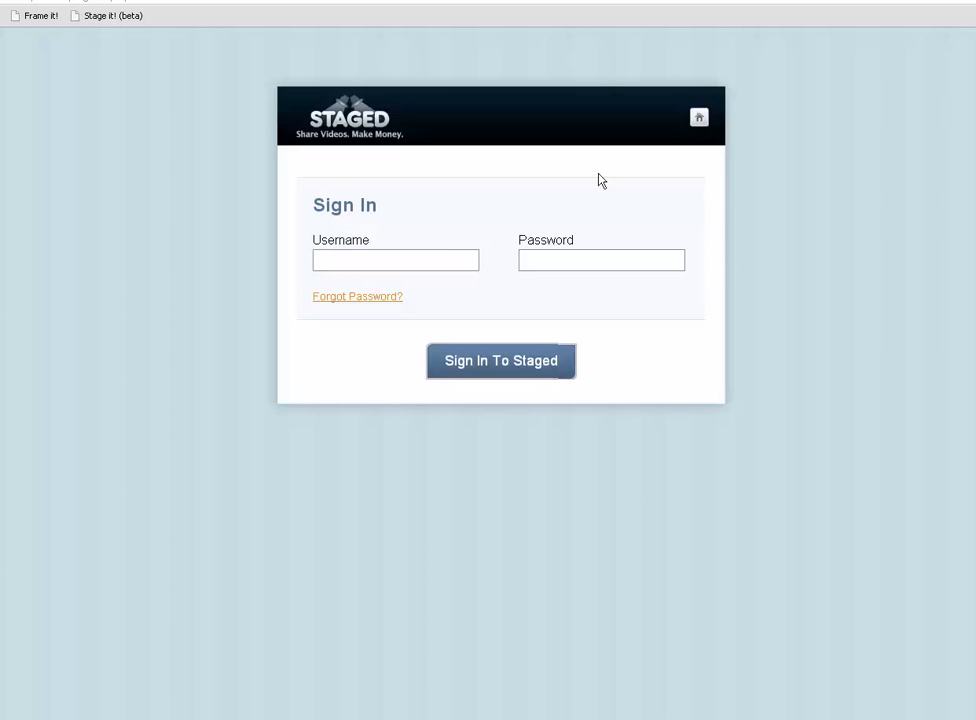
{"action": "left_click", "coordinate": [460, 259]}
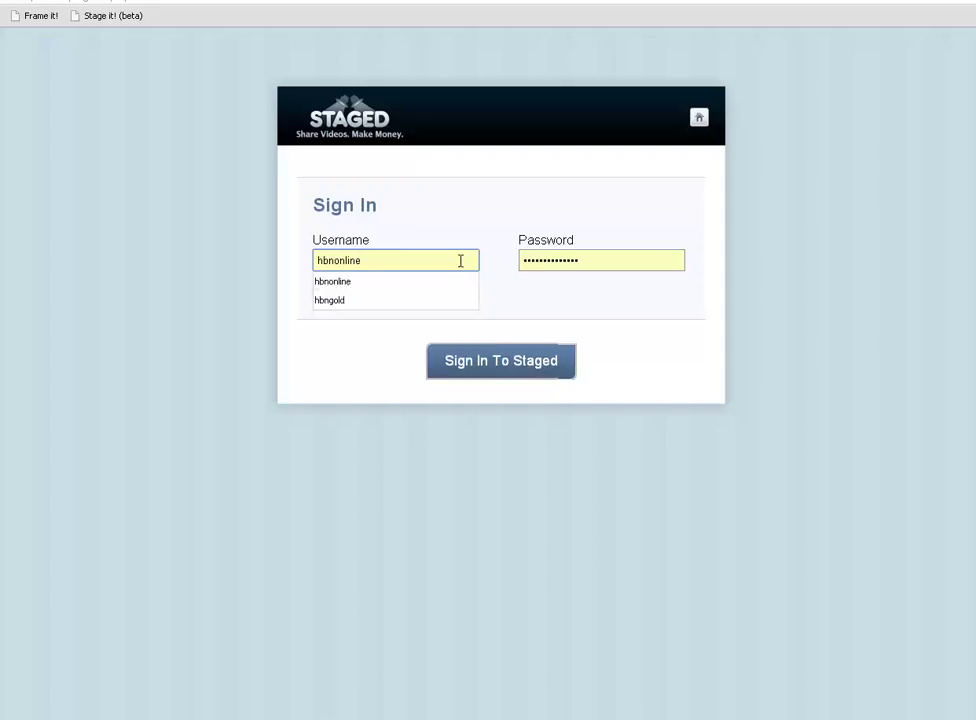
{"action": "key", "text": "Down"}
{"action": "key", "text": "Down"}
{"action": "left_click", "coordinate": [498, 360]}
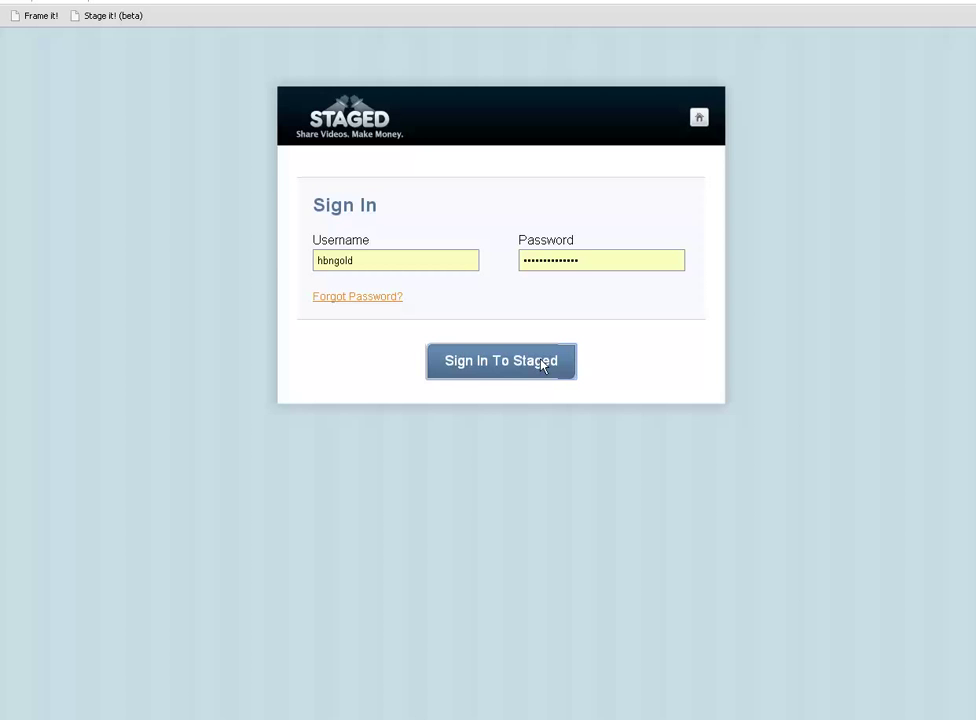
{"action": "left_click", "coordinate": [541, 366]}
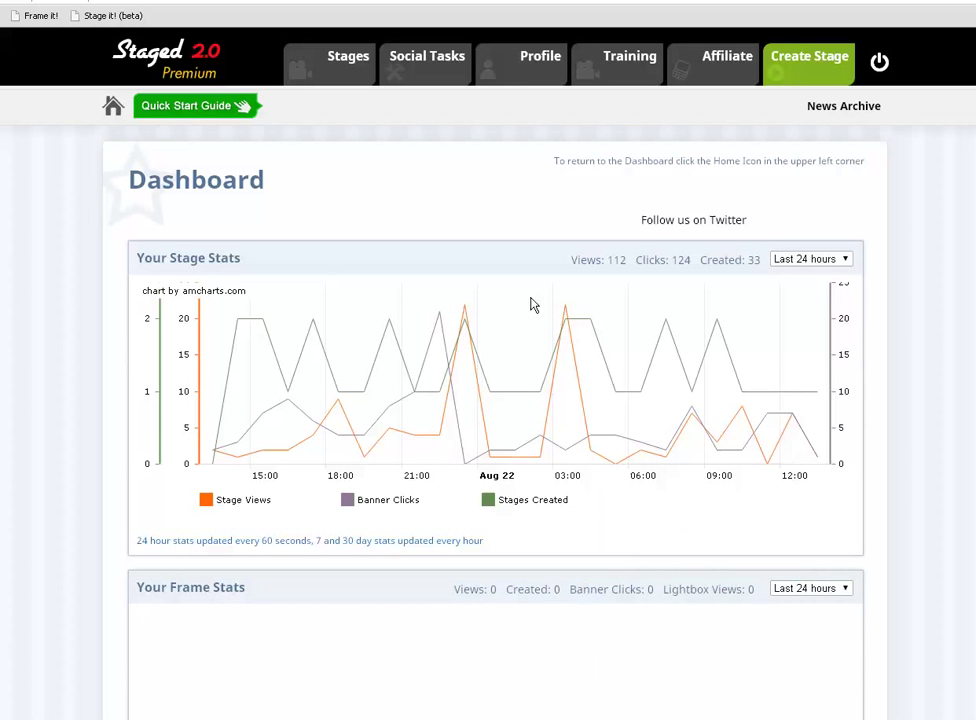
Step: Open My Stages, then the new beta Stage List showing 46 stages
{"action": "left_click", "coordinate": [344, 60]}
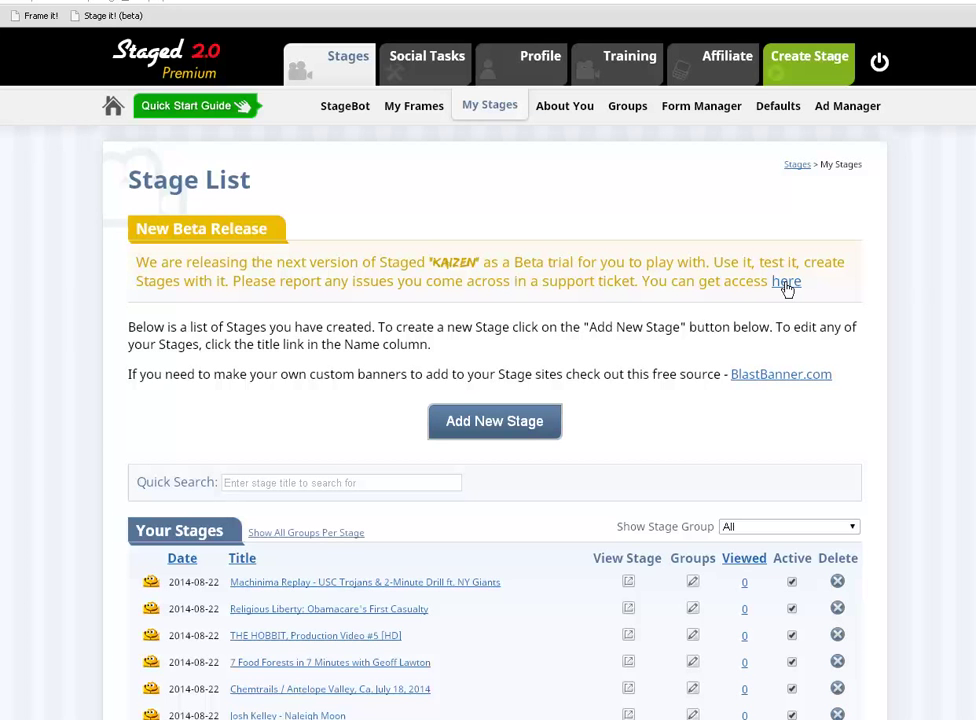
{"action": "left_click", "coordinate": [786, 283]}
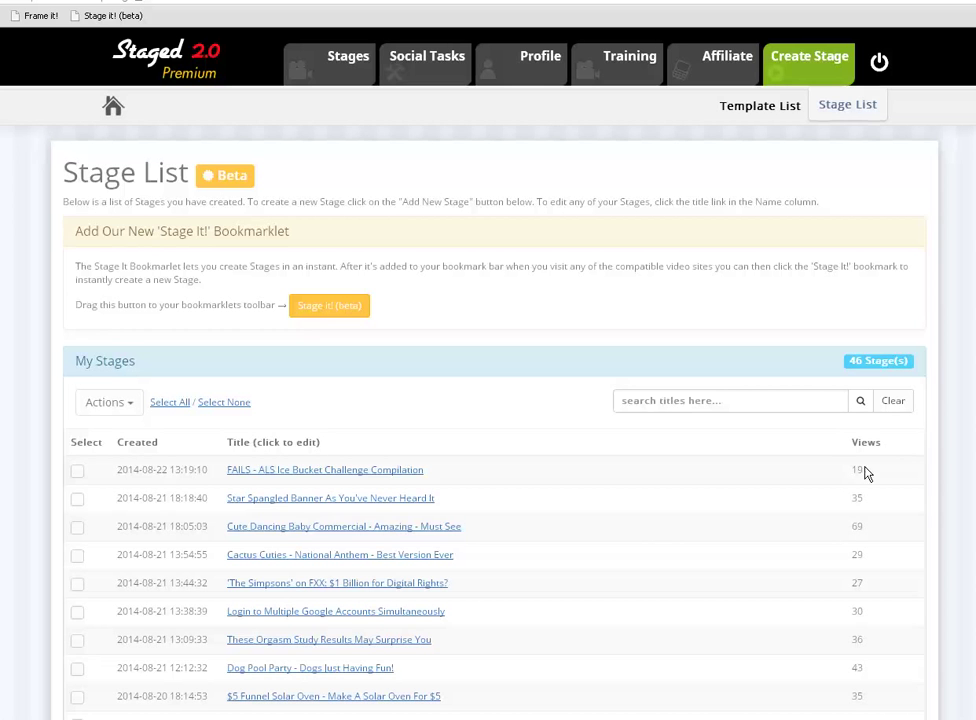
{"action": "left_click", "coordinate": [306, 477]}
Step: Open the FAILS - ALS Ice Bucket Challenge Compilation stage and follow its Short URL
{"action": "left_click", "coordinate": [357, 479]}
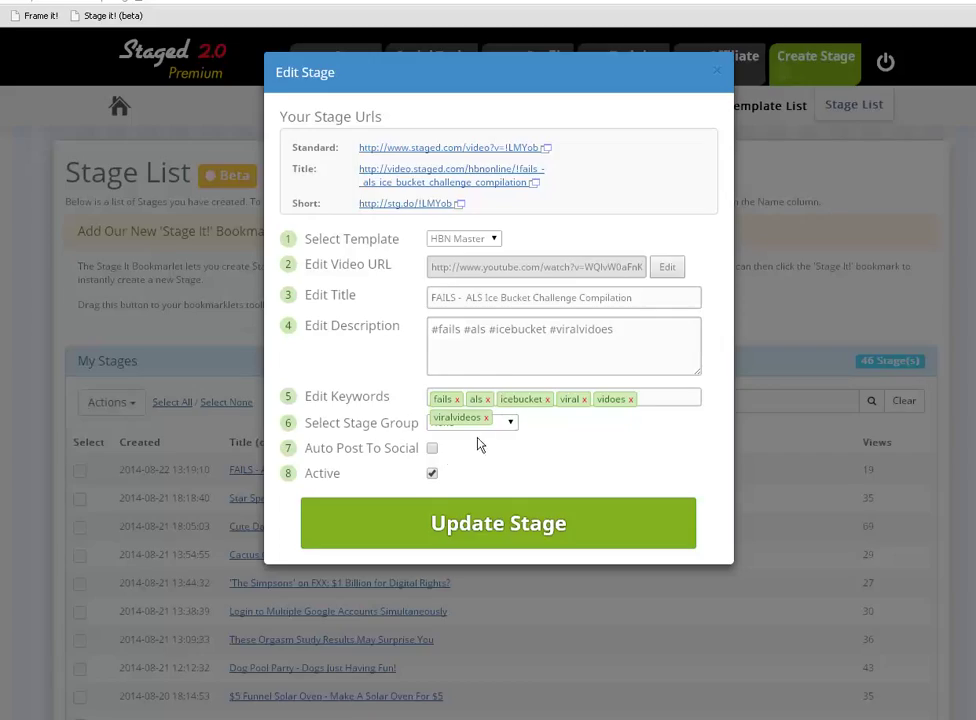
{"action": "left_click", "coordinate": [440, 205]}
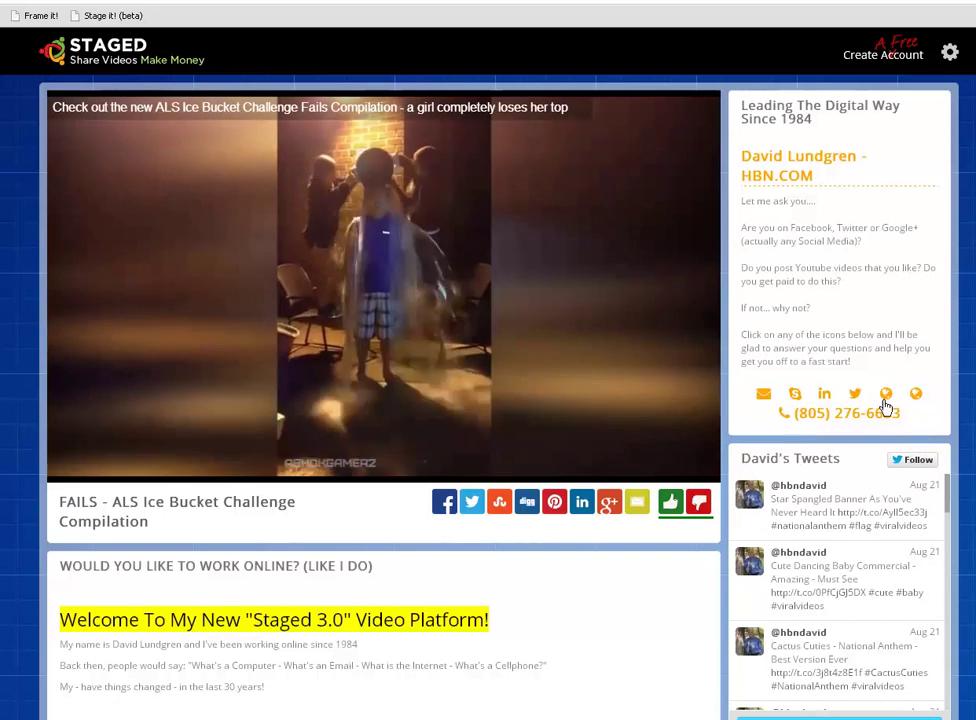
{"action": "scroll", "coordinate": [961, 390], "scroll_direction": "down", "scroll_amount": 3}
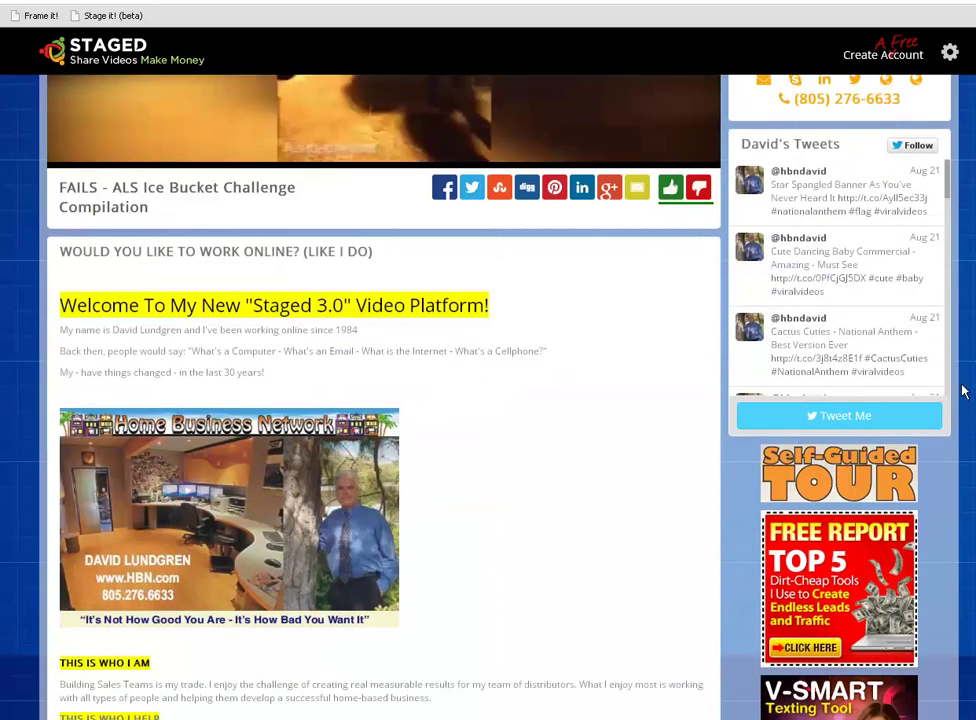
{"action": "scroll", "coordinate": [961, 390], "scroll_direction": "down", "scroll_amount": 1}
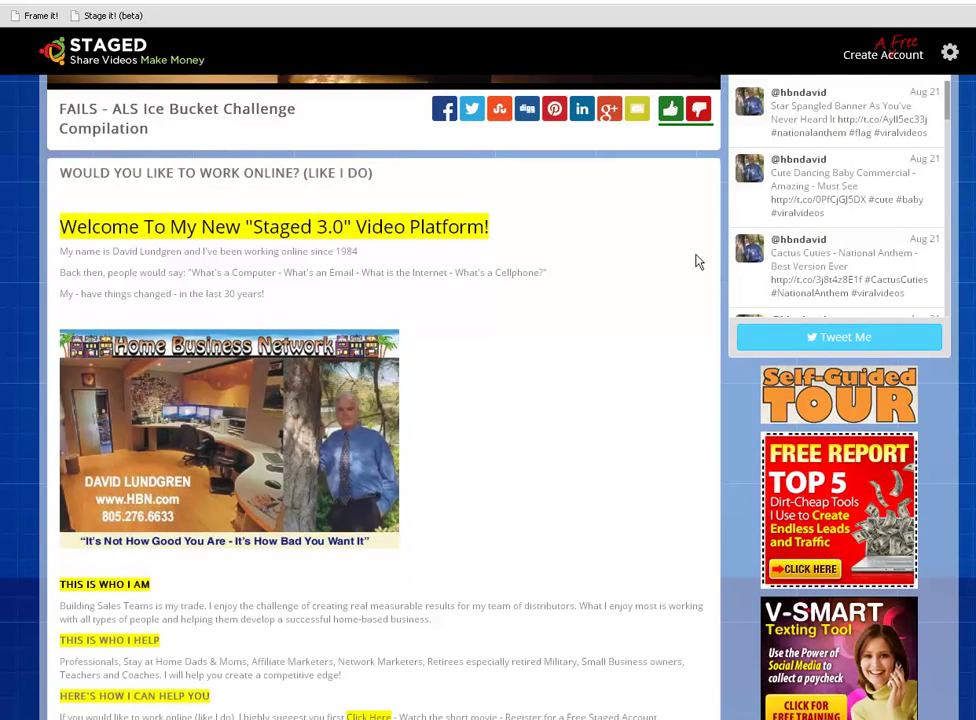